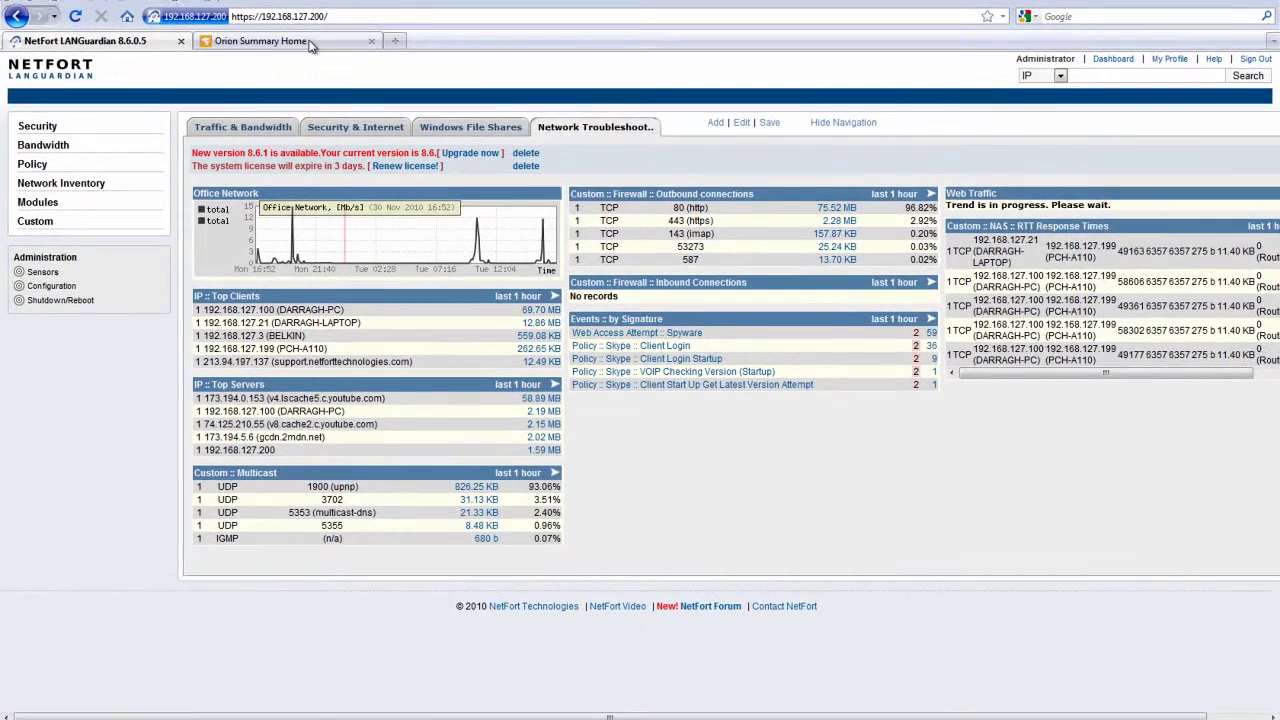
In Orion's HIPAA view, drill into the deletions of Profit-&-Loss-Accounts-2010.pdf and the file share activity of client 192.168.127.100.
{"action": "left_click", "coordinate": [290, 50]}
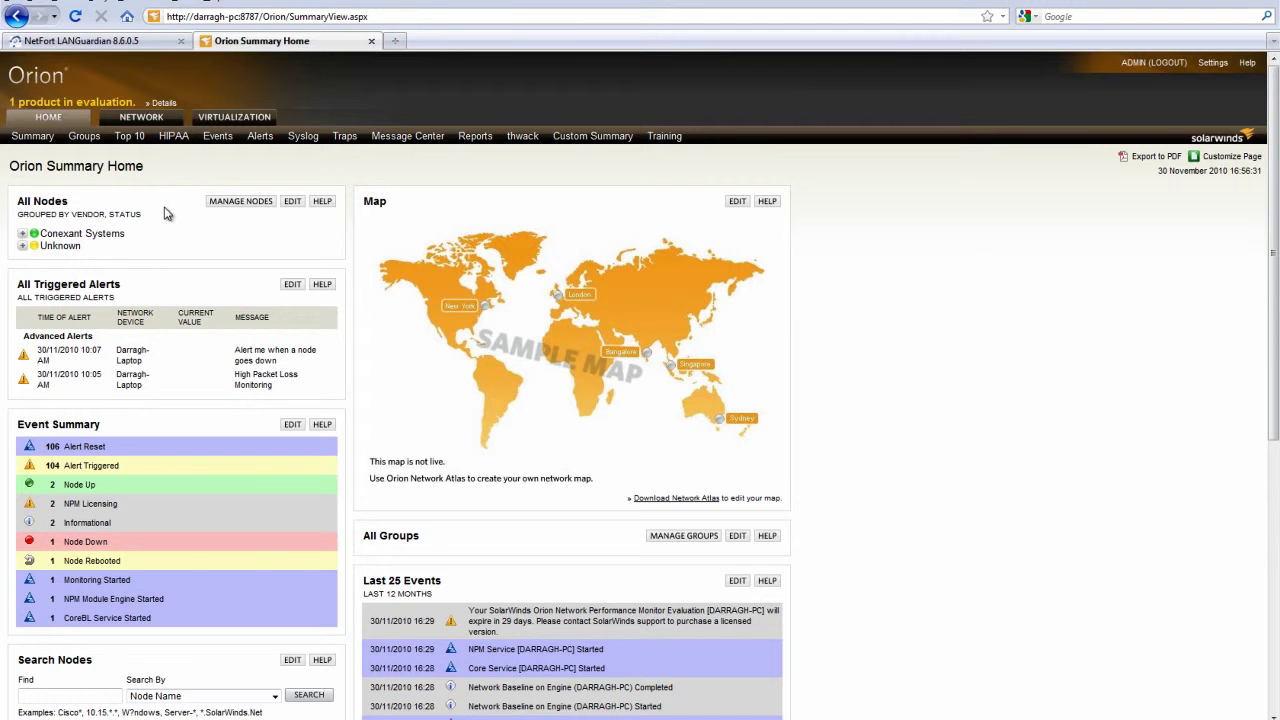
{"action": "left_click", "coordinate": [172, 138]}
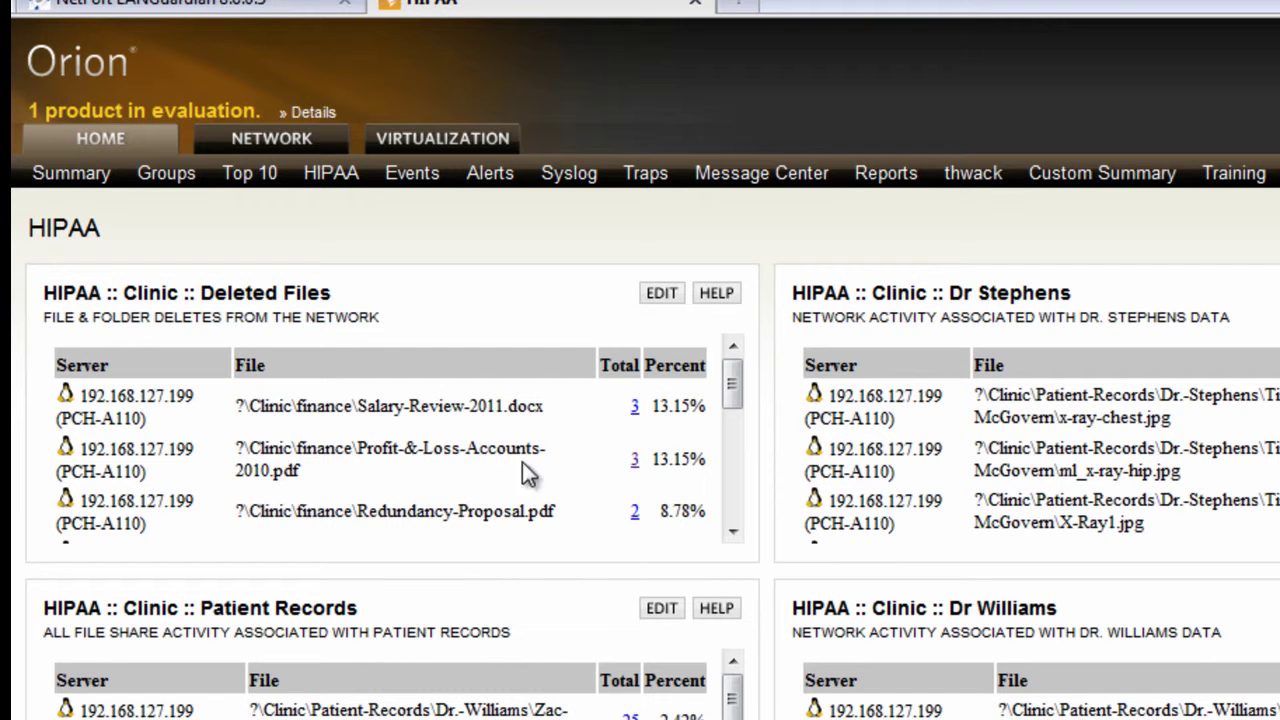
{"action": "left_click", "coordinate": [646, 459]}
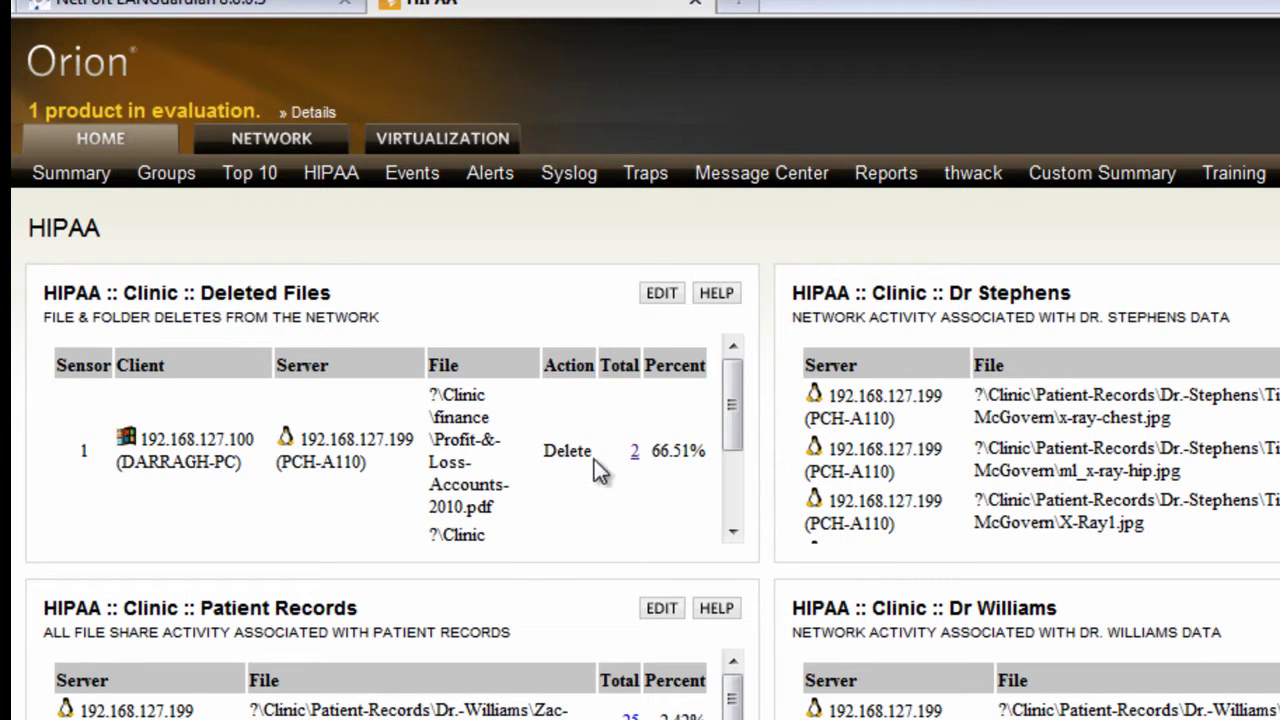
{"action": "left_click", "coordinate": [634, 453]}
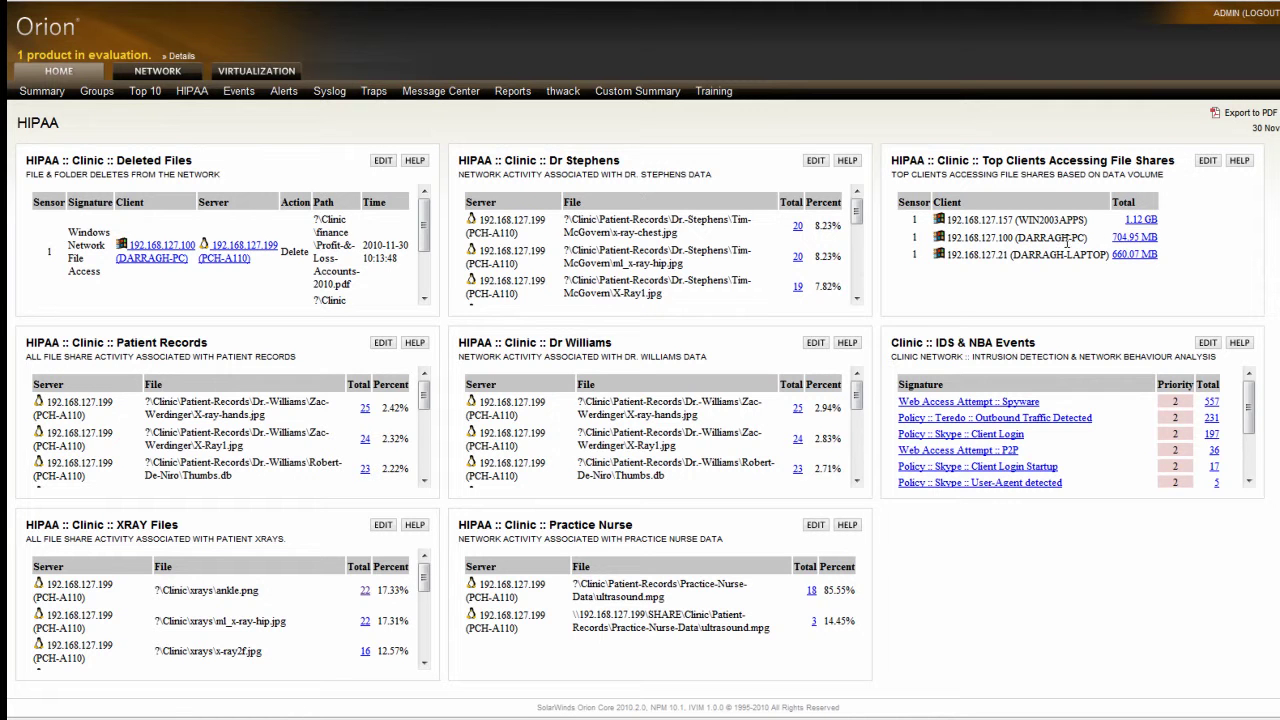
{"action": "left_click", "coordinate": [1140, 238]}
{"action": "scroll", "coordinate": [1167, 232], "scroll_direction": "down", "scroll_amount": 3}
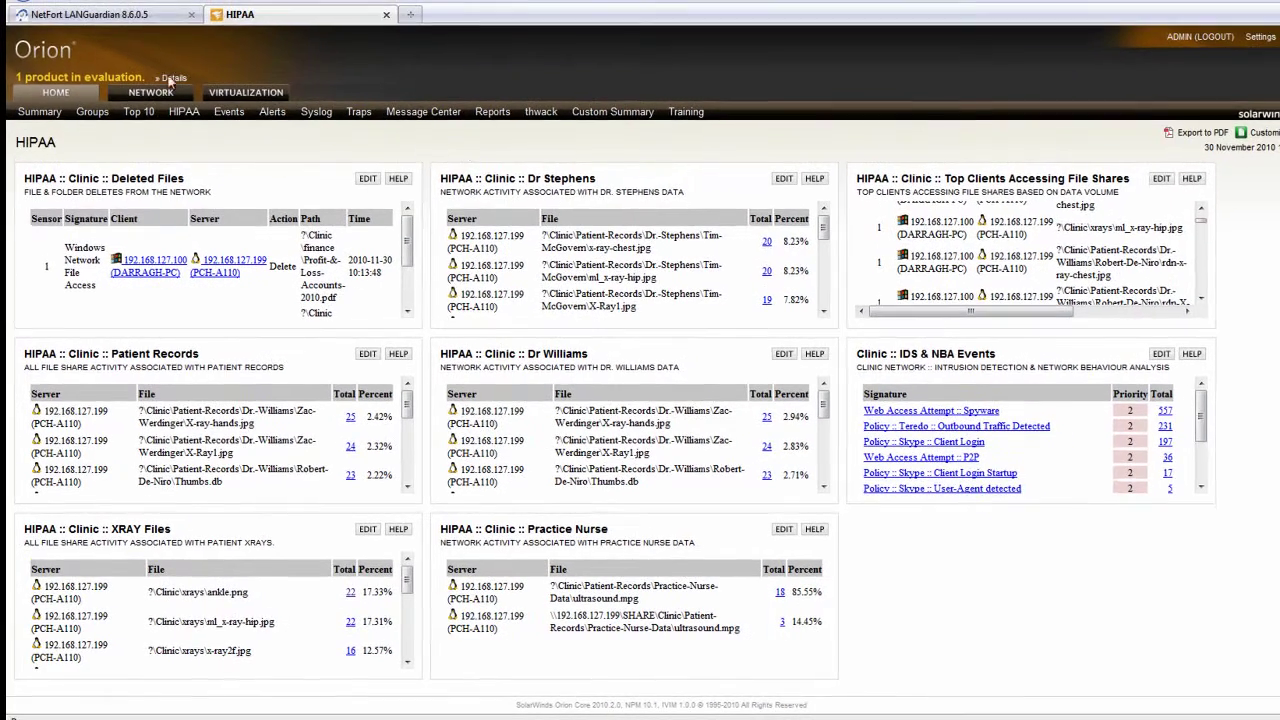
Switch to NetFort LANGuardian and search the Windows file shares by filename for "de-niro".
{"action": "left_click", "coordinate": [150, 16]}
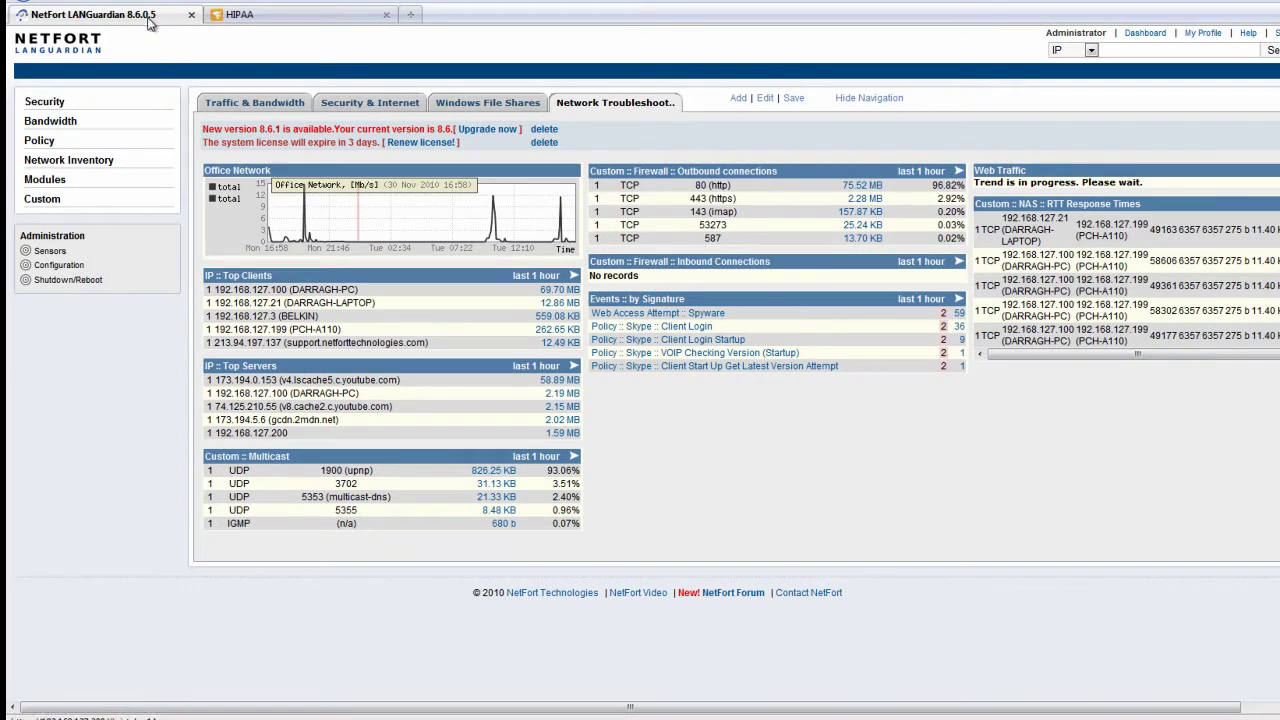
{"action": "left_click", "coordinate": [51, 187]}
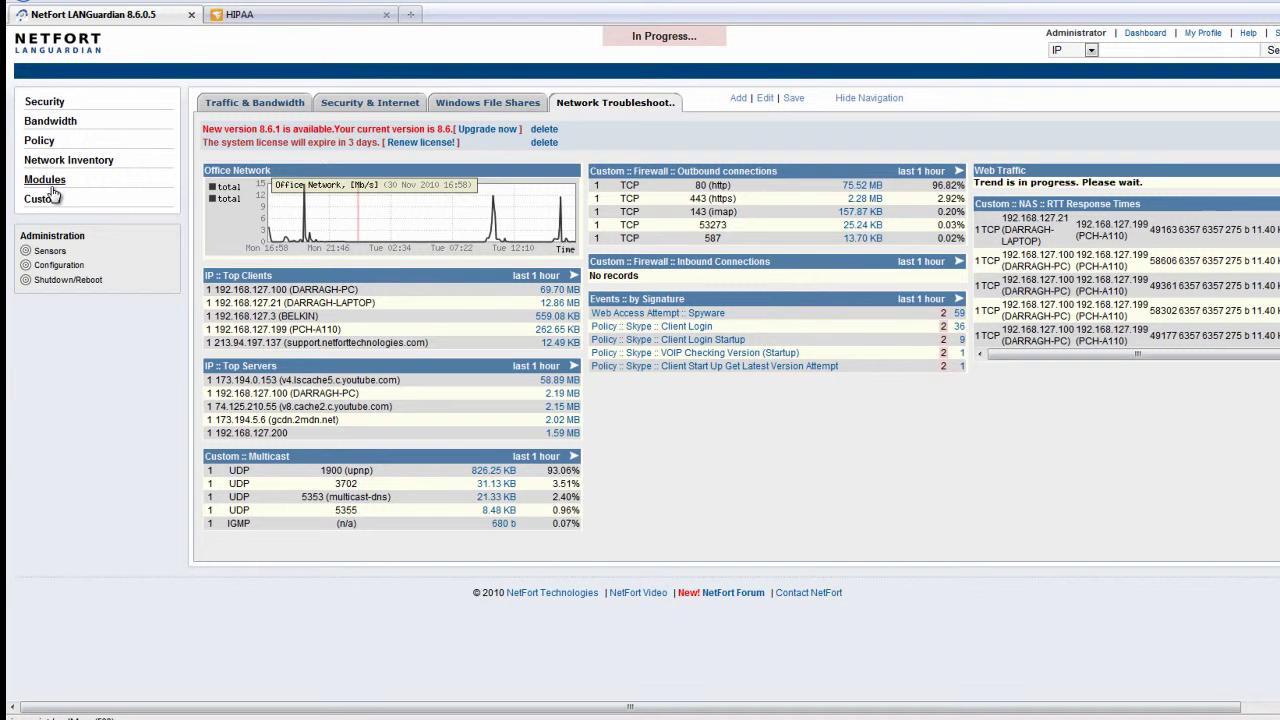
{"action": "left_click", "coordinate": [56, 236]}
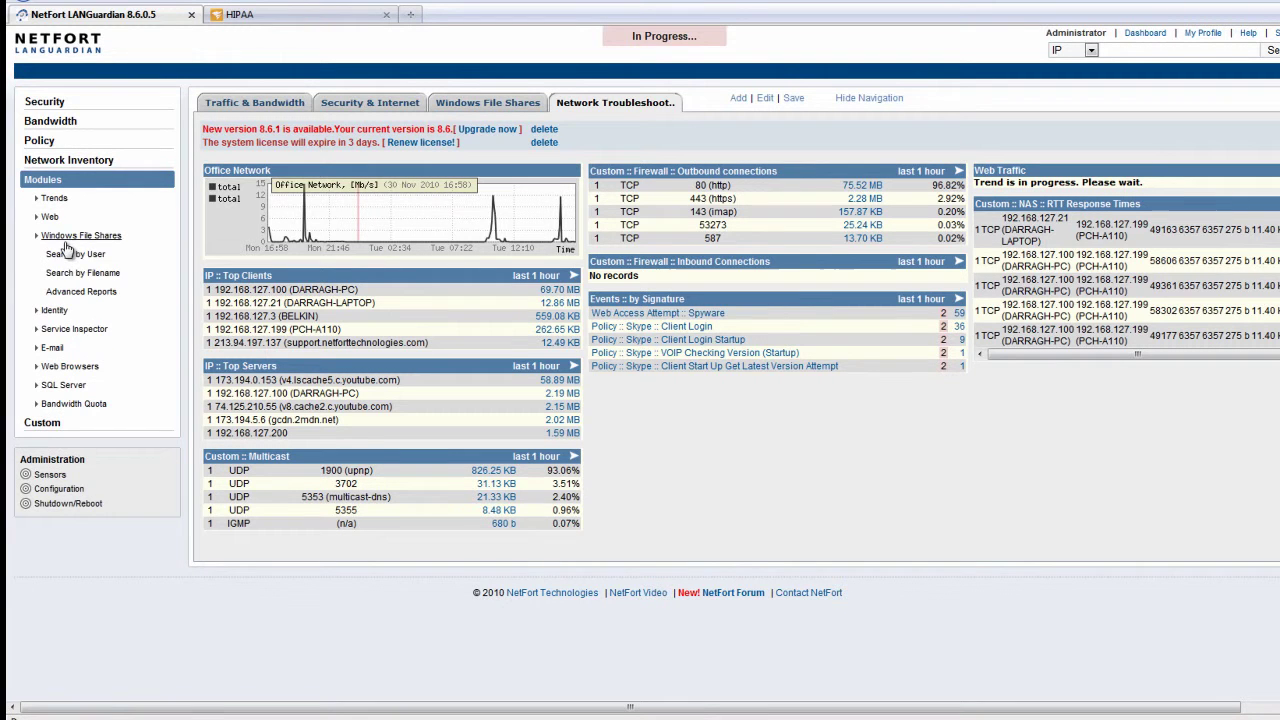
{"action": "left_click", "coordinate": [84, 276]}
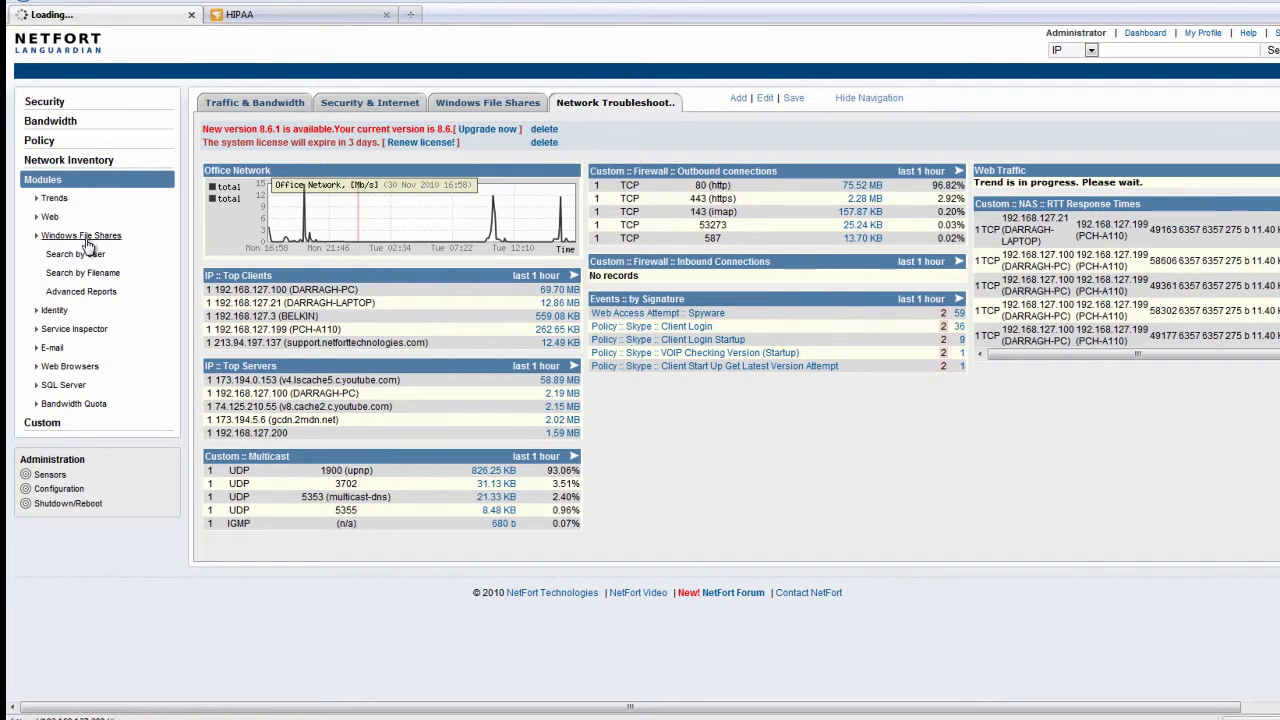
{"action": "left_click", "coordinate": [90, 274]}
{"action": "double_click", "coordinate": [325, 217]}
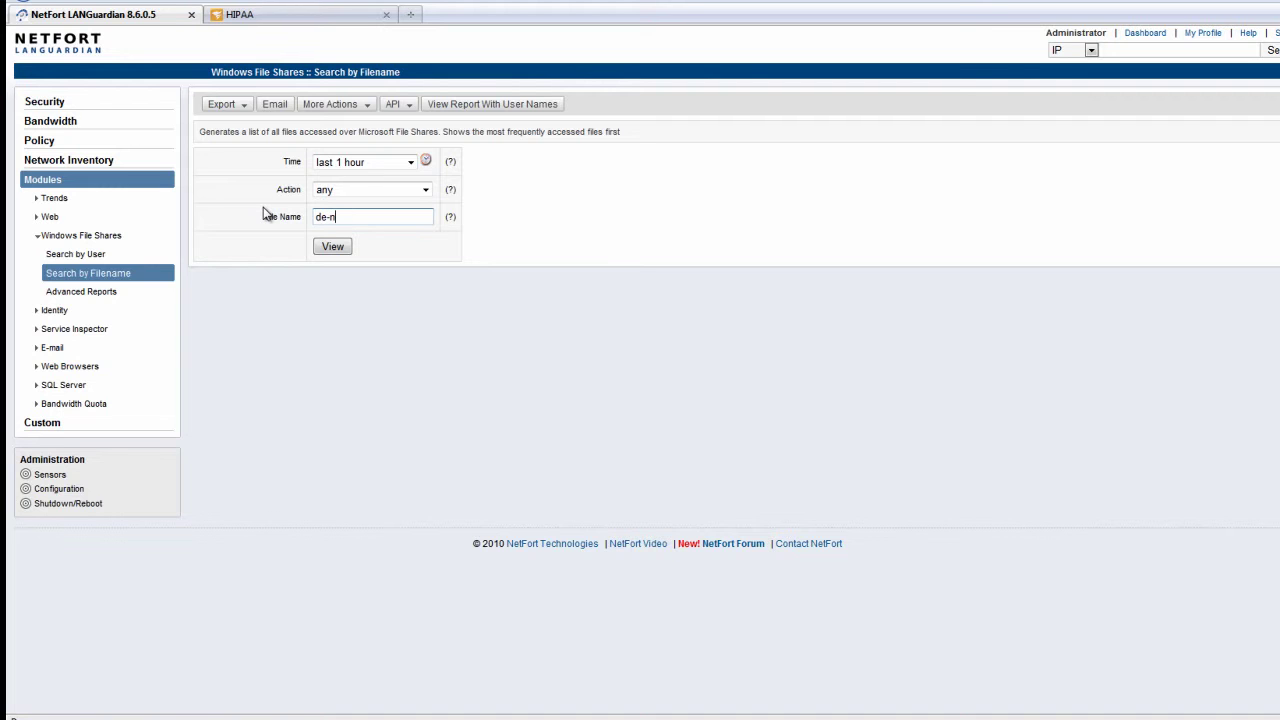
{"action": "left_click", "coordinate": [330, 245]}
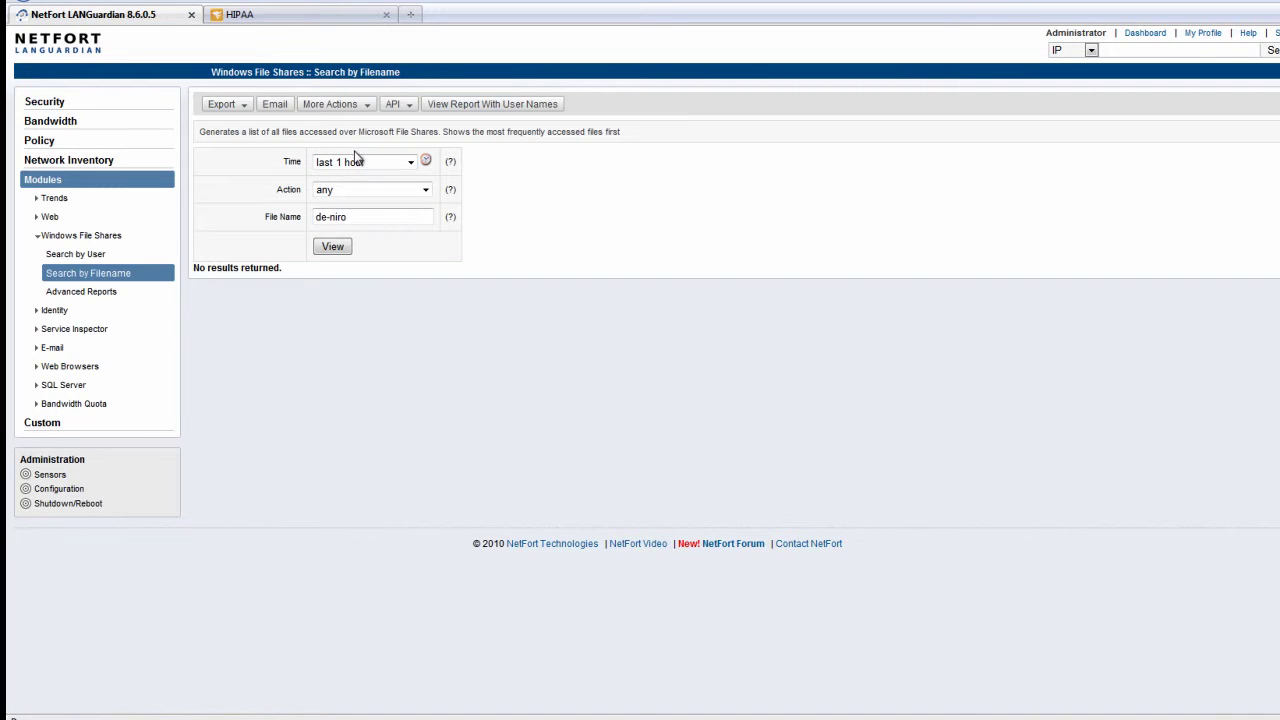
Set the filename search's time range to the last 4 hours and rerun the report.
{"action": "left_click", "coordinate": [360, 161]}
{"action": "left_click", "coordinate": [360, 191]}
{"action": "left_click", "coordinate": [333, 247]}
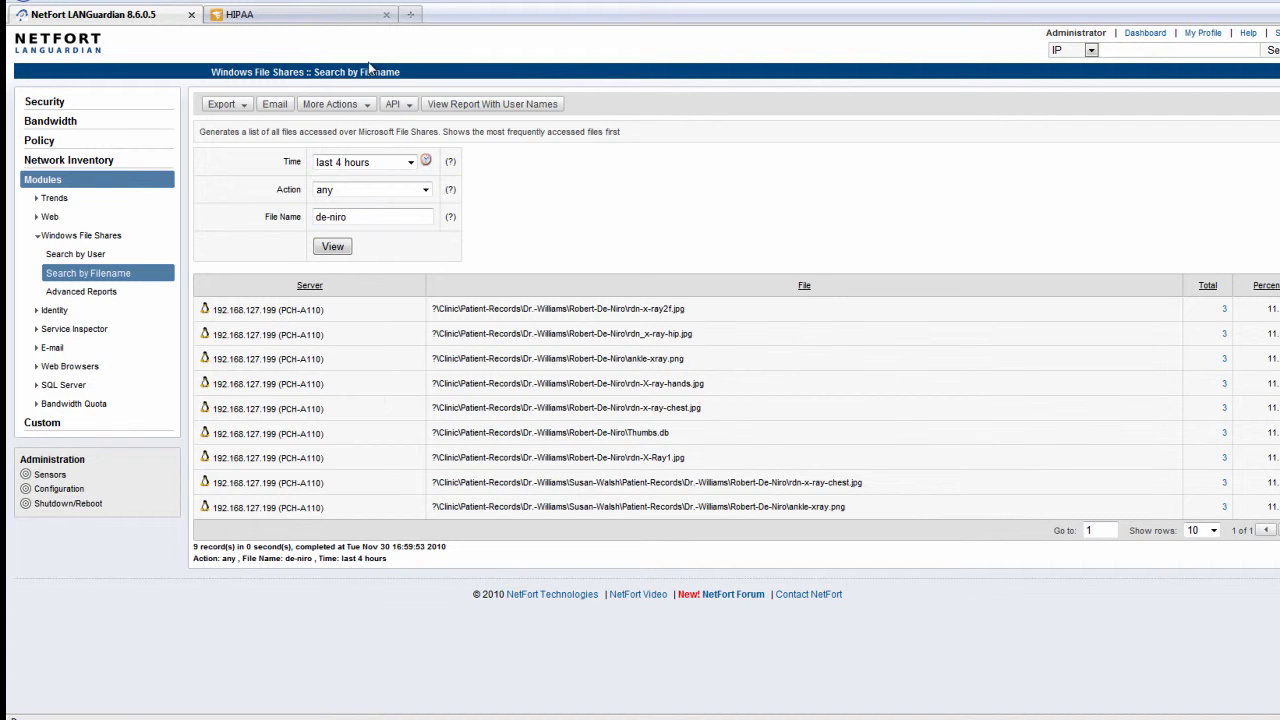
Generate the Orion CustomHTML syntax for this report, copy the iframe code and close the dialog.
{"action": "left_click", "coordinate": [394, 104]}
{"action": "left_click", "coordinate": [423, 128]}
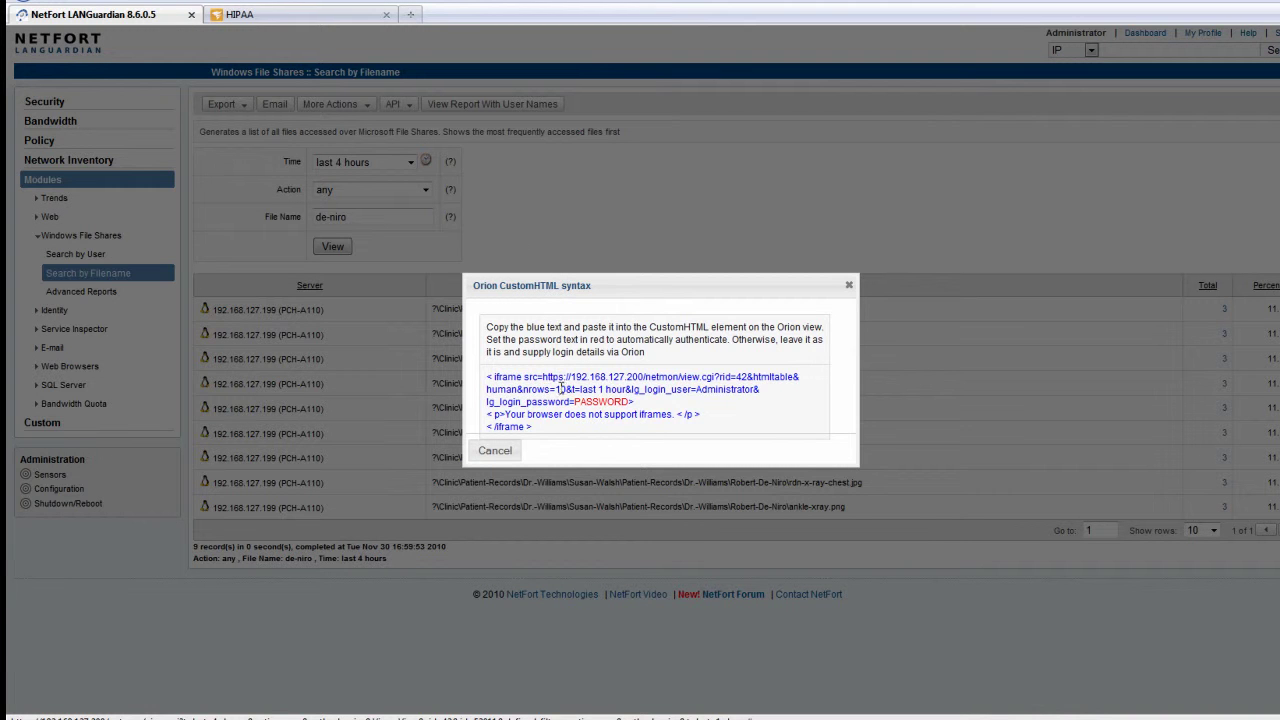
{"action": "left_click_drag", "start_coordinate": [484, 386], "coordinate": [536, 430]}
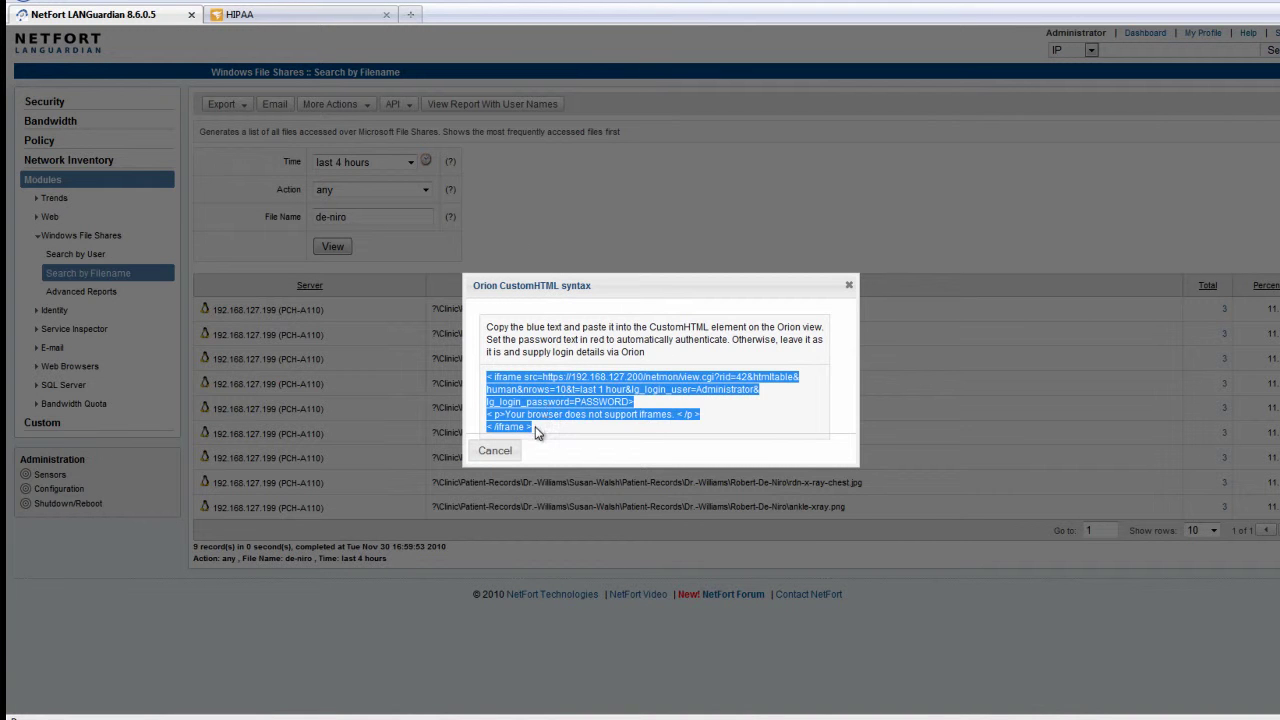
{"action": "right_click", "coordinate": [548, 412]}
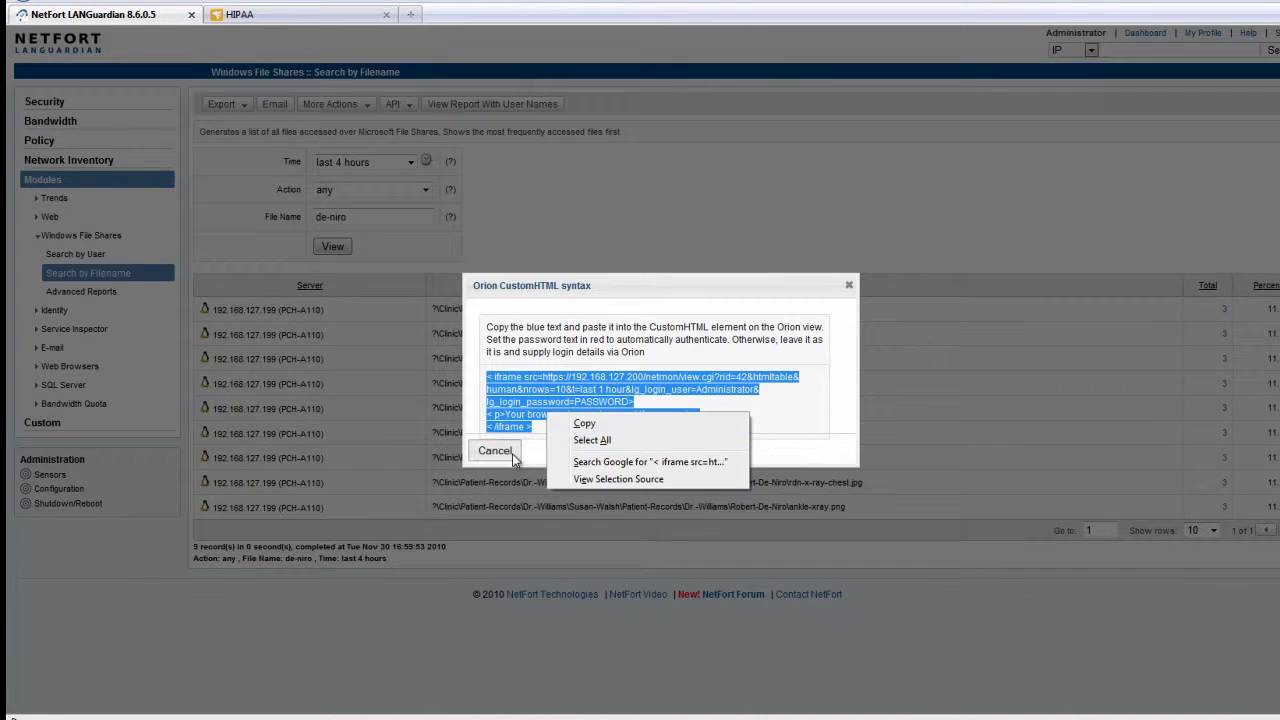
{"action": "left_click", "coordinate": [511, 453]}
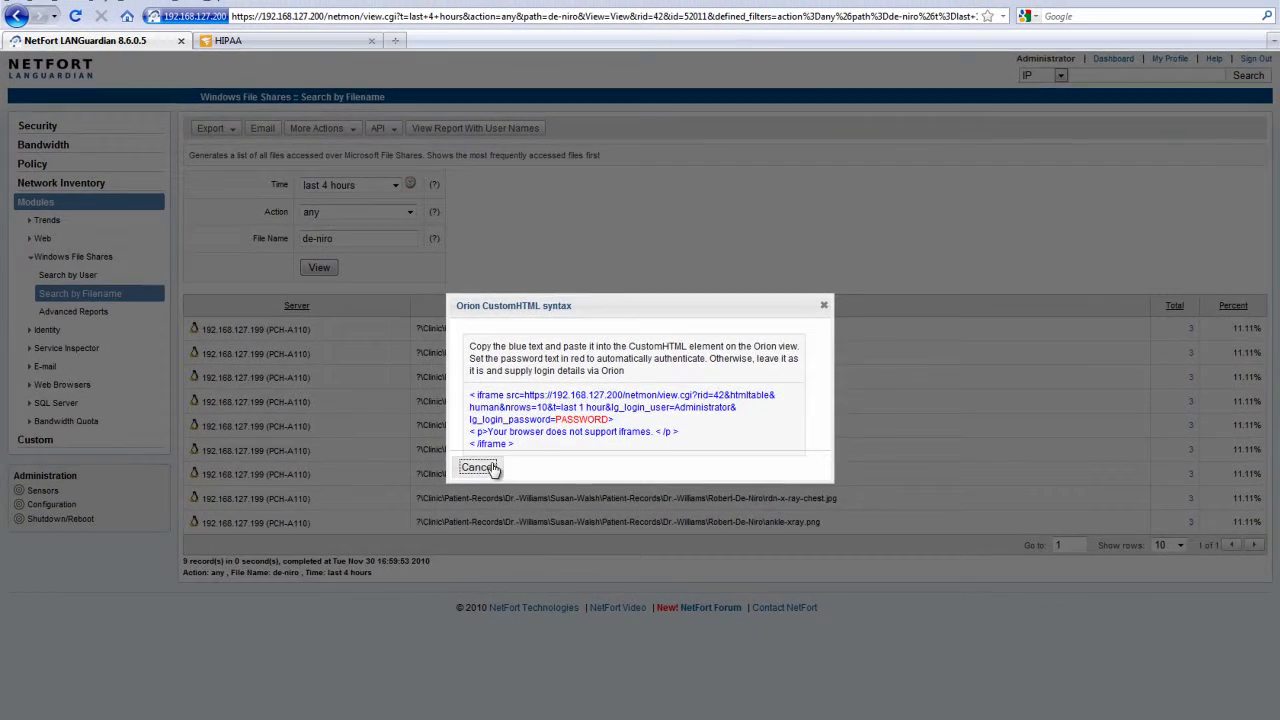
{"action": "left_click", "coordinate": [478, 467]}
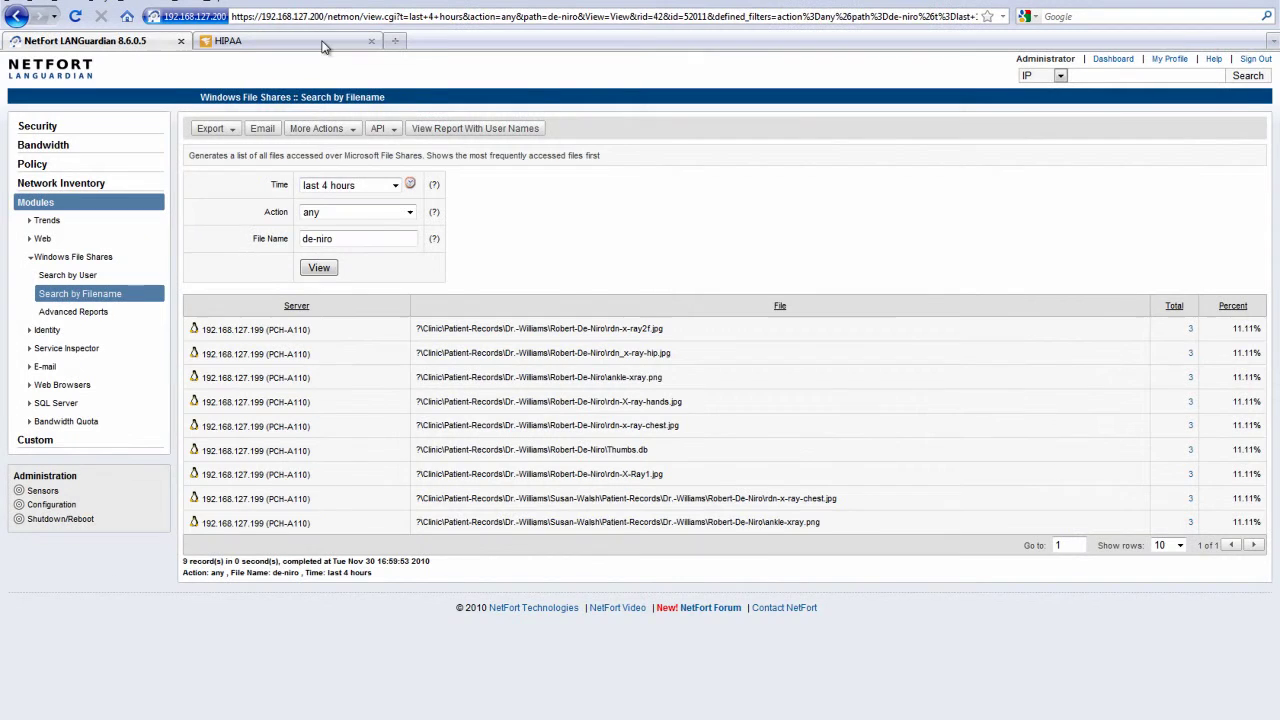
Switch to Orion and add a Custom HTML resource to column 3 of the HIPAA view.
{"action": "left_click", "coordinate": [228, 40]}
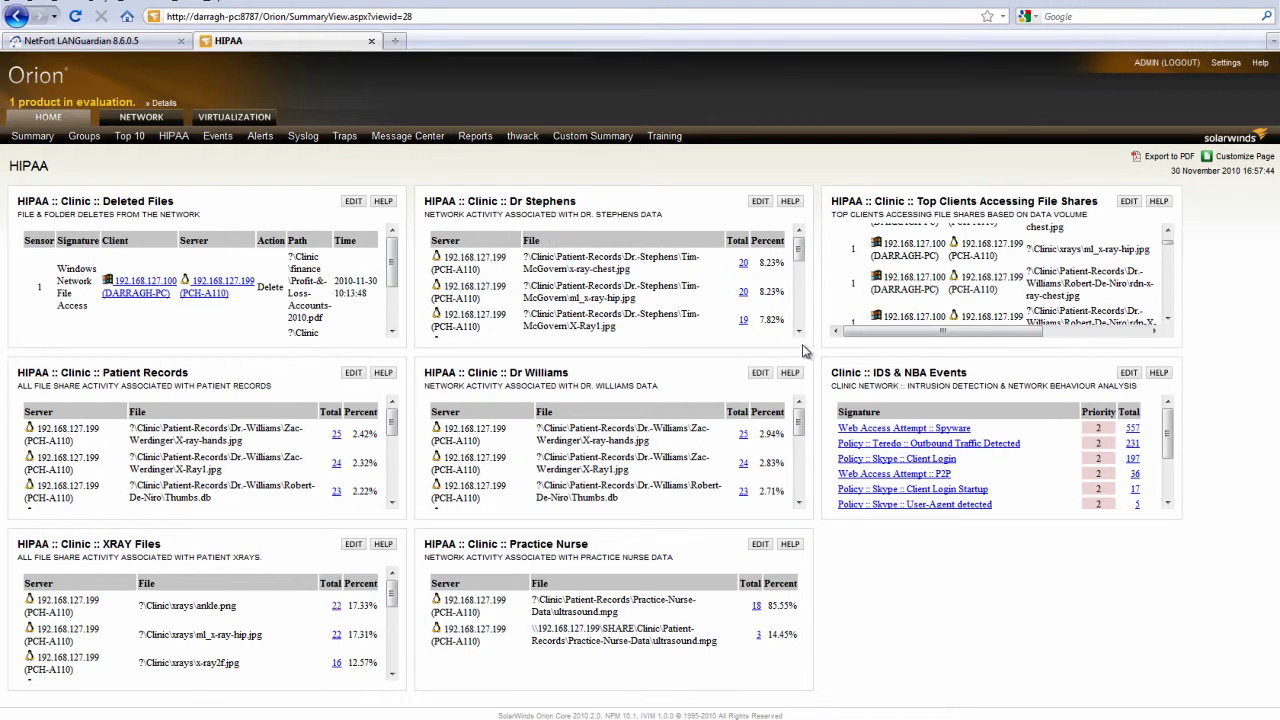
{"action": "left_click", "coordinate": [1237, 160]}
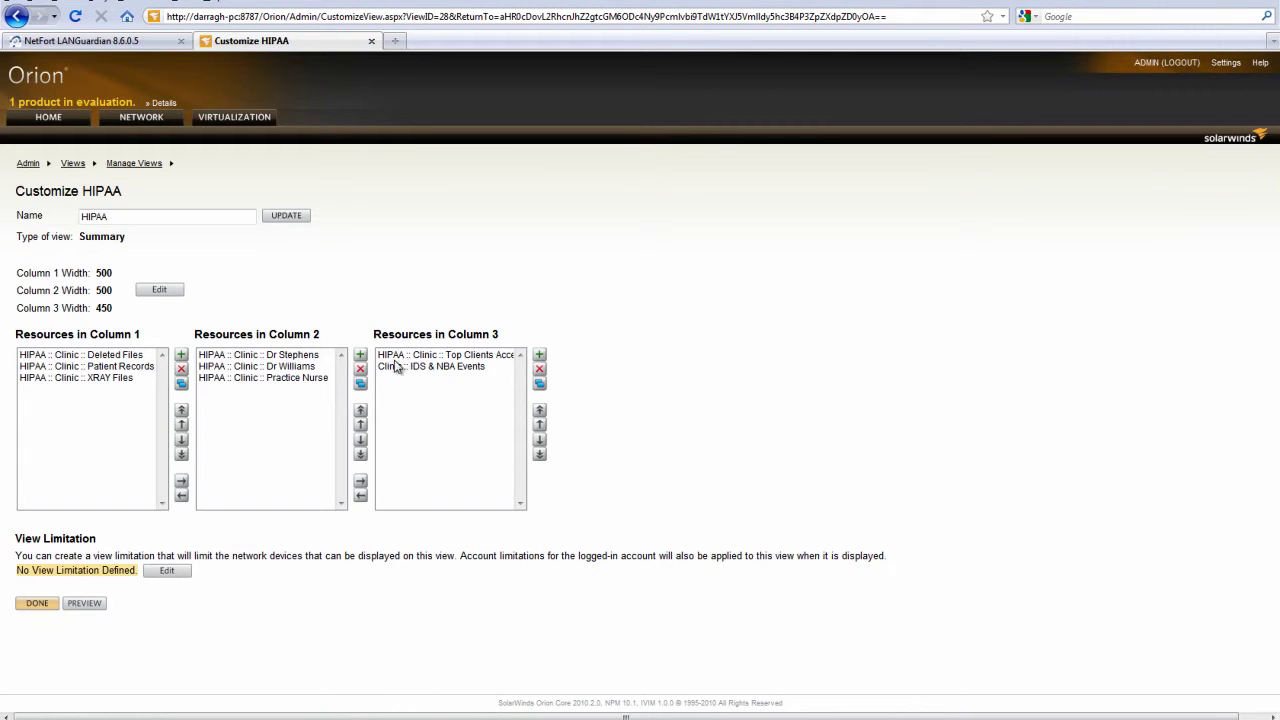
{"action": "left_click", "coordinate": [539, 355]}
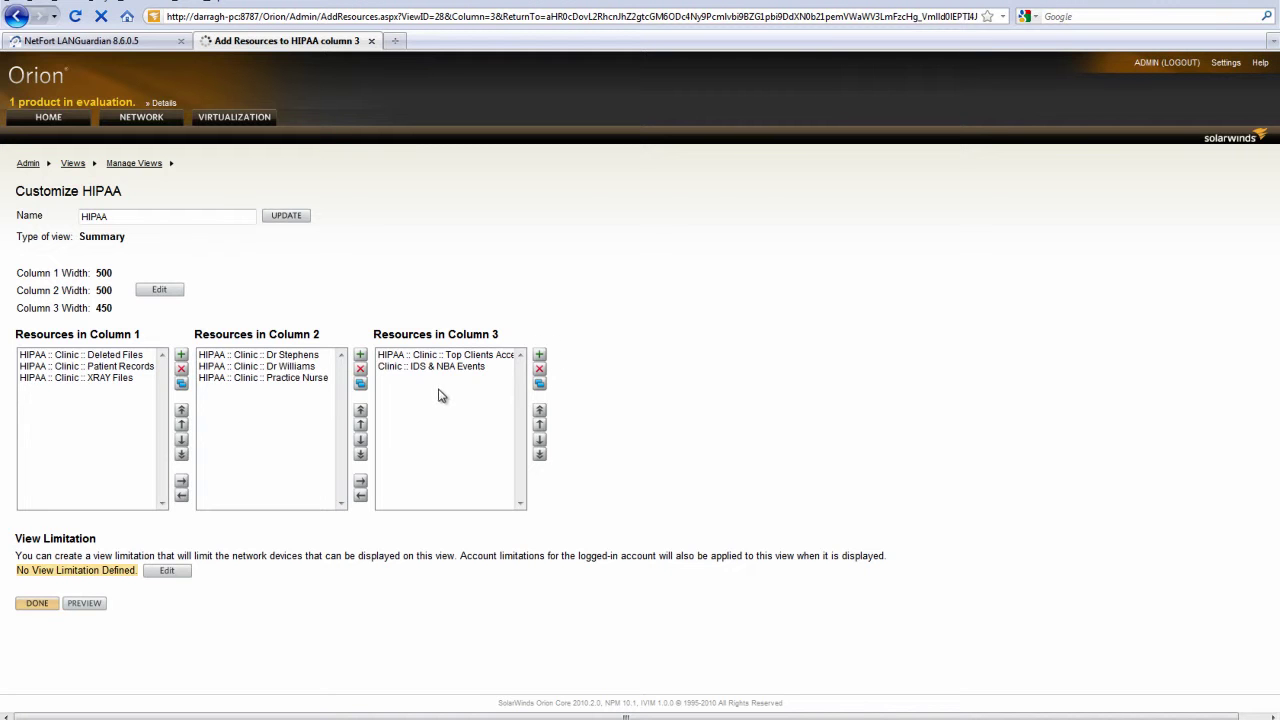
{"action": "left_click", "coordinate": [19, 439]}
{"action": "left_click", "coordinate": [50, 546]}
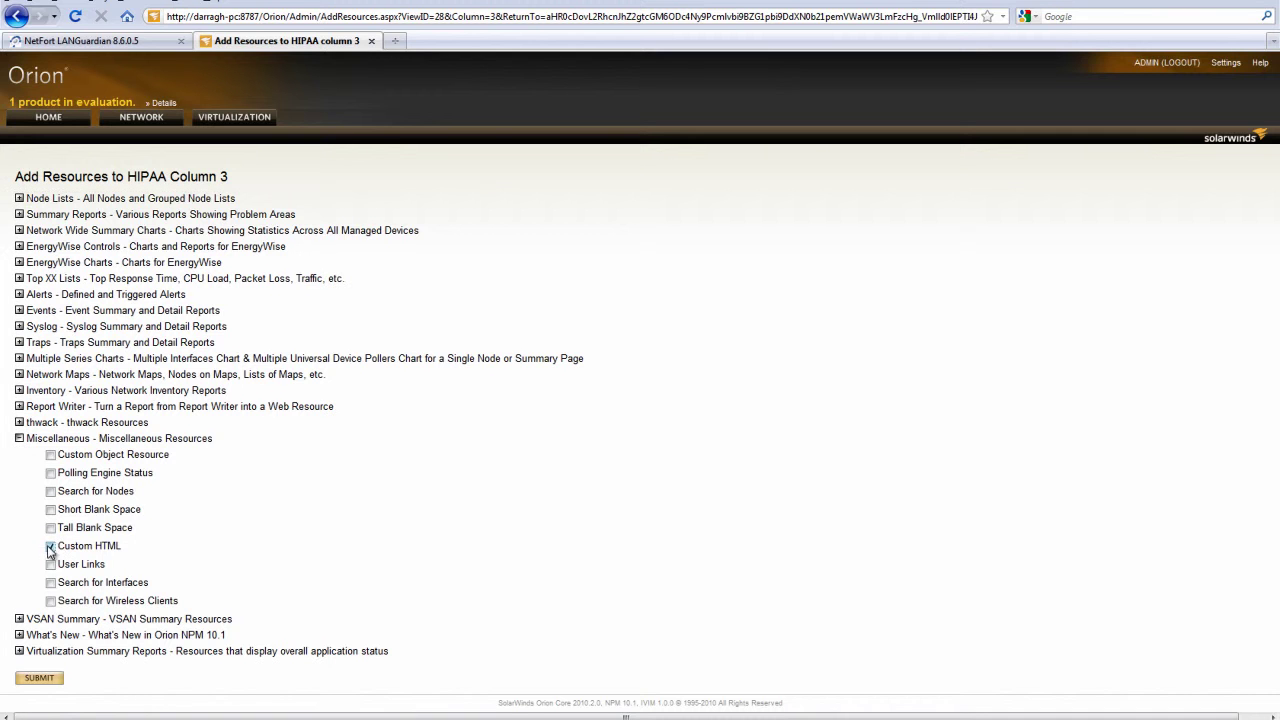
{"action": "left_click", "coordinate": [42, 681]}
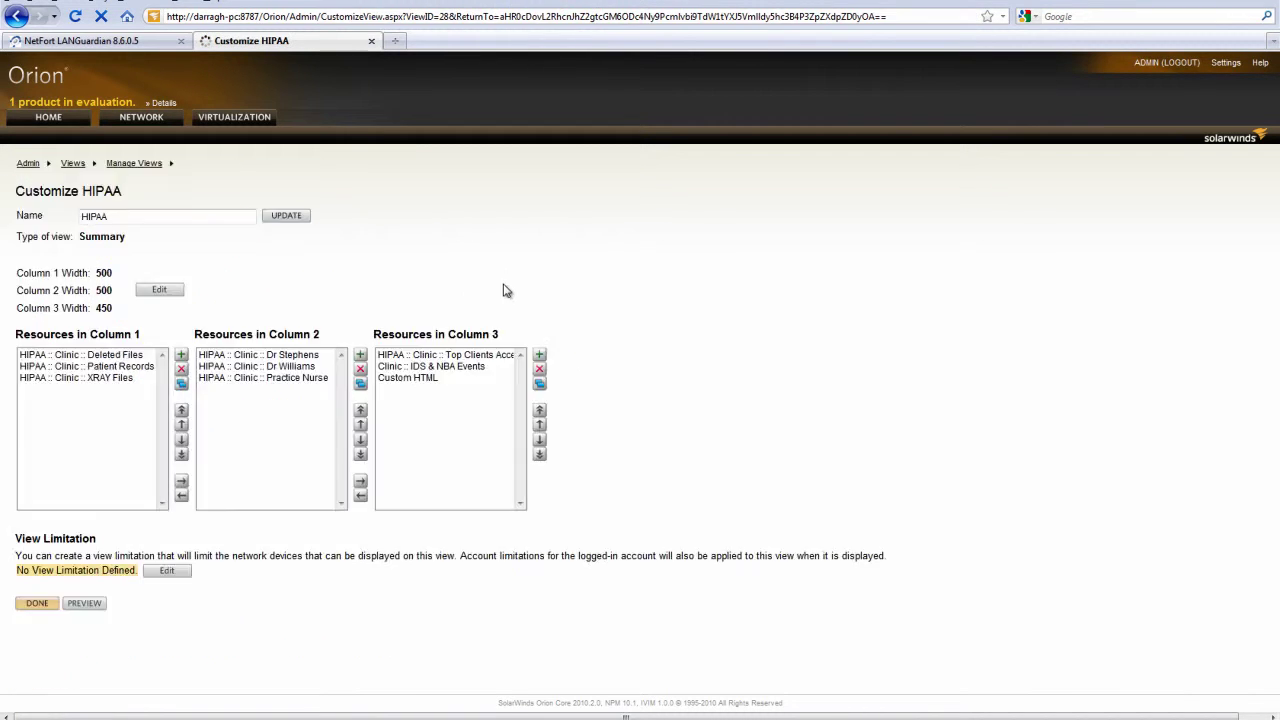
Move the Custom HTML resource above Clinic :: IDS & NBA Events in column 3 and finish customizing the view.
{"action": "left_click", "coordinate": [445, 378]}
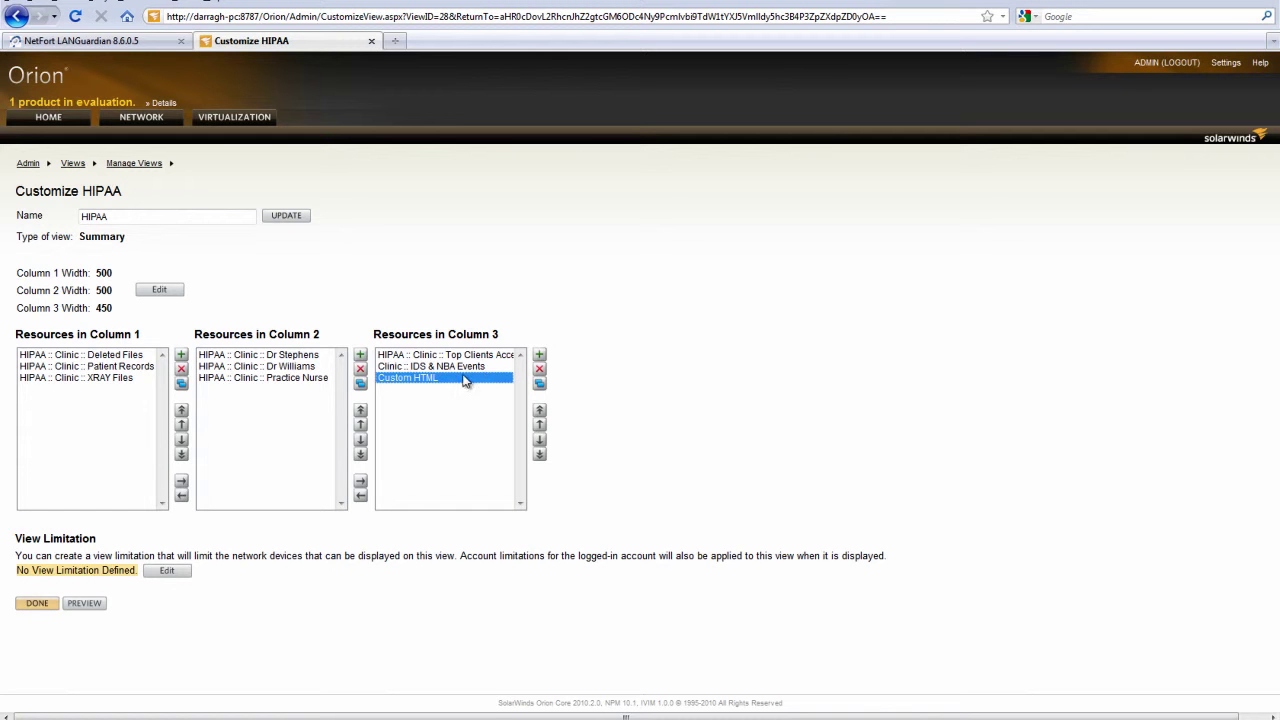
{"action": "left_click", "coordinate": [540, 426]}
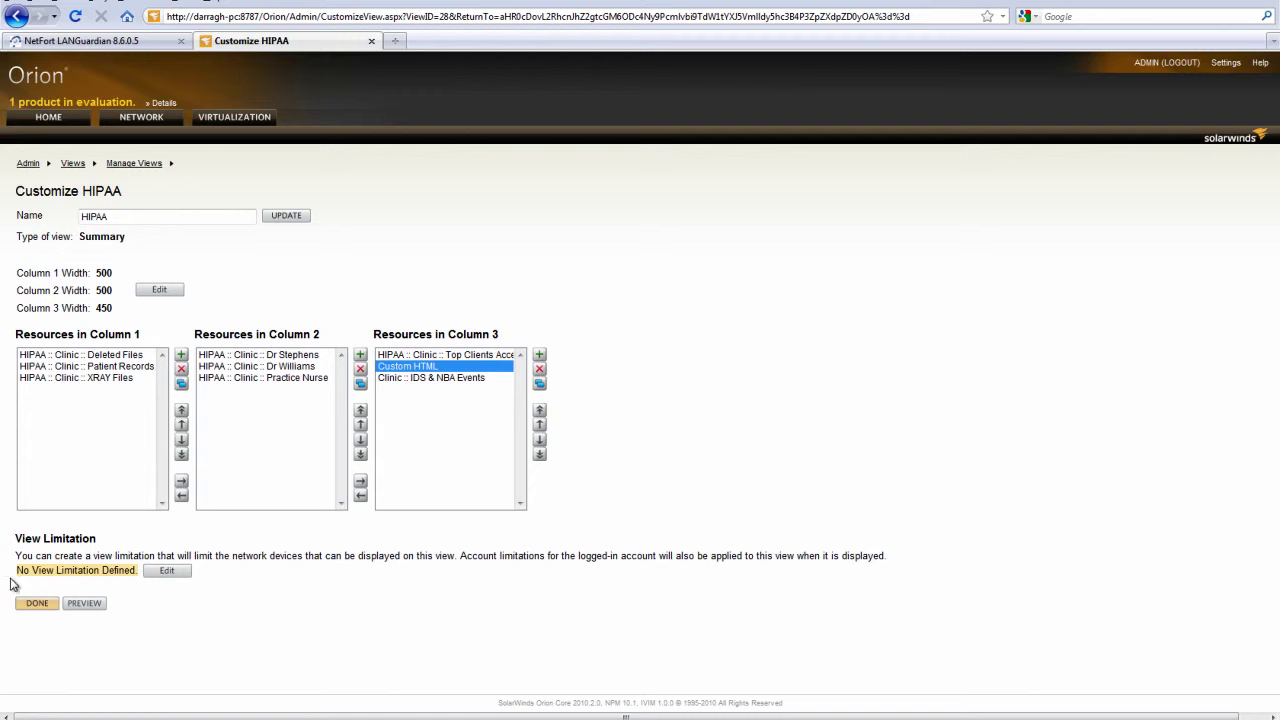
{"action": "left_click", "coordinate": [30, 608]}
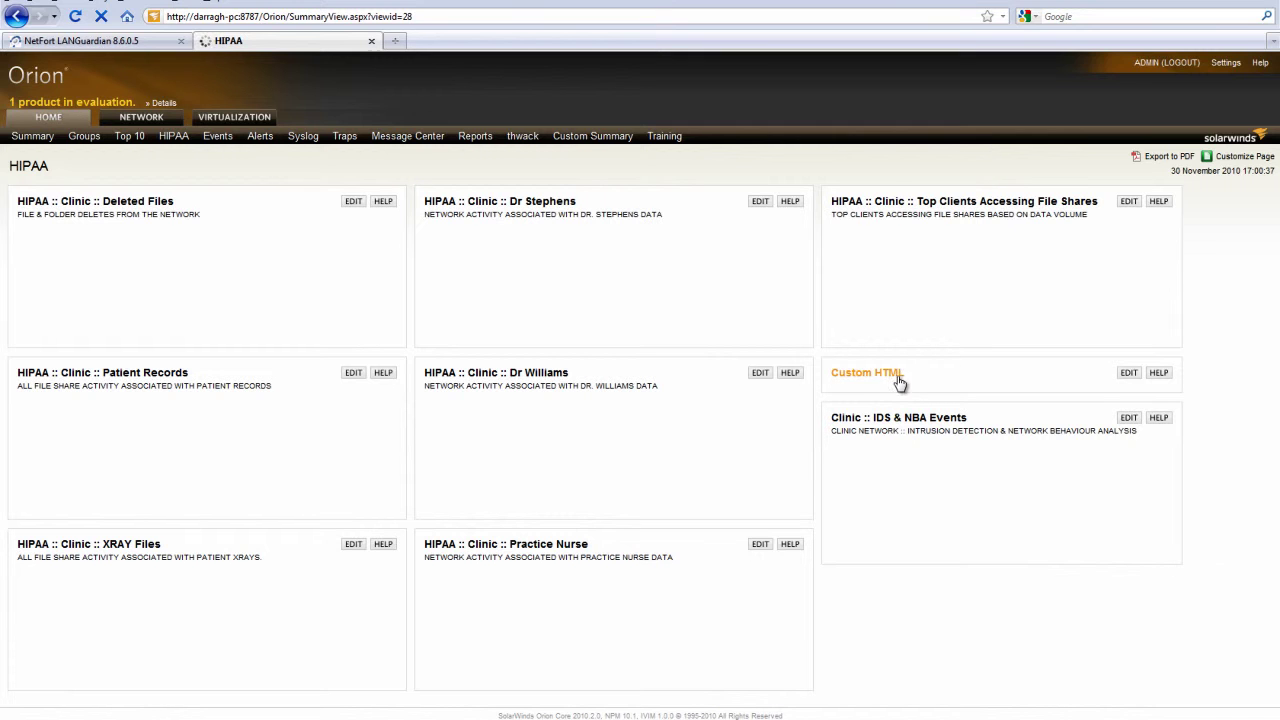
Edit the new Custom HTML resource and paste in the LANGuardian iframe code, including its login password.
{"action": "left_click", "coordinate": [1129, 373]}
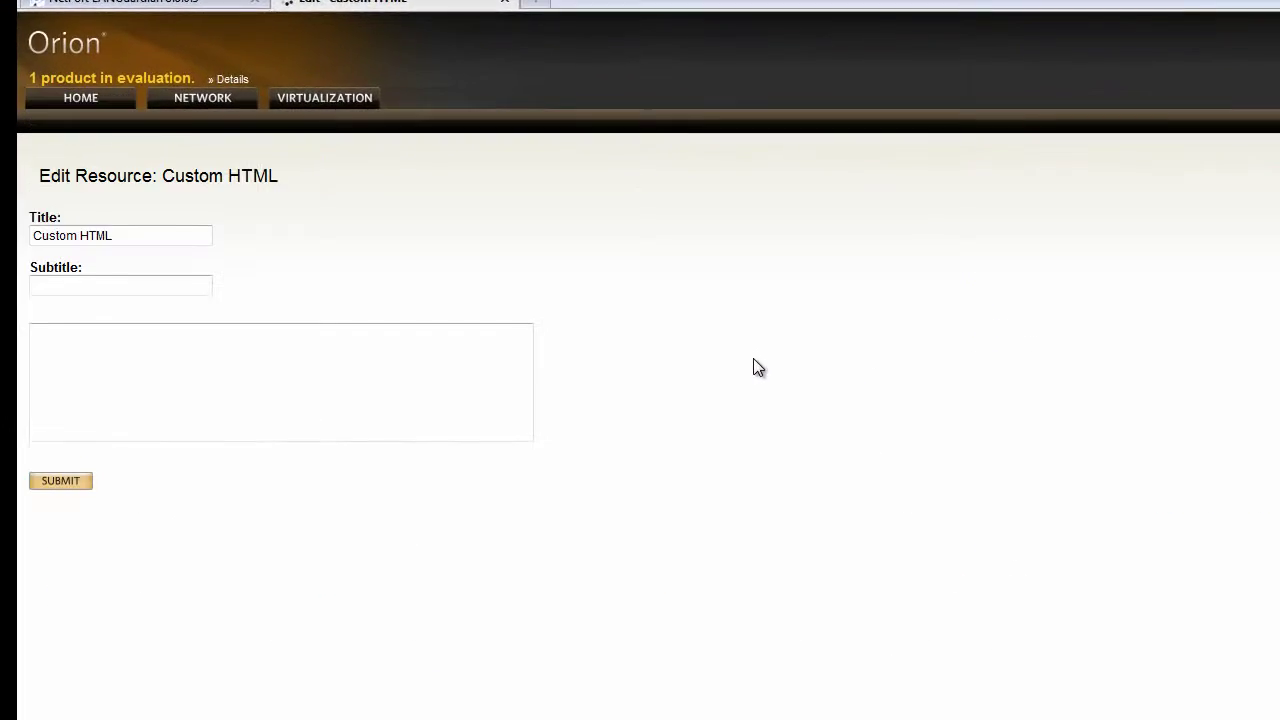
{"action": "left_click", "coordinate": [436, 384]}
{"action": "right_click", "coordinate": [344, 362]}
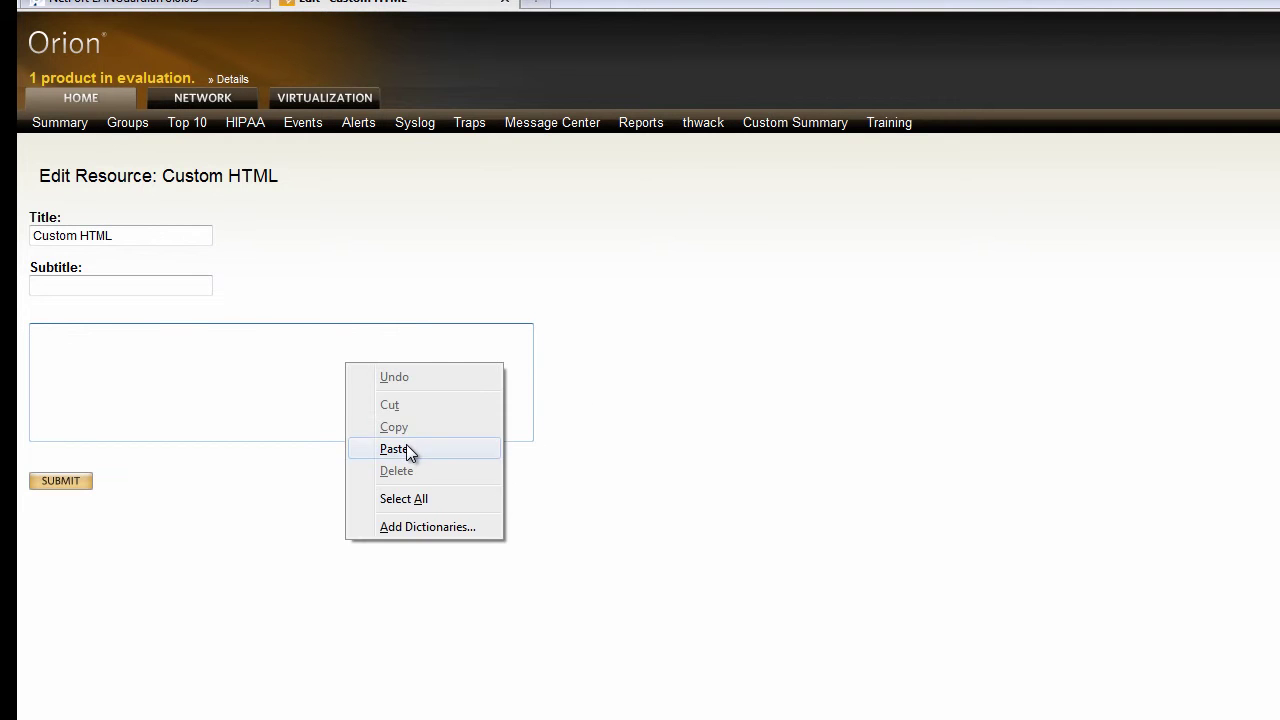
{"action": "left_click", "coordinate": [406, 448]}
{"action": "scroll", "coordinate": [222, 372], "scroll_direction": "up", "scroll_amount": 1}
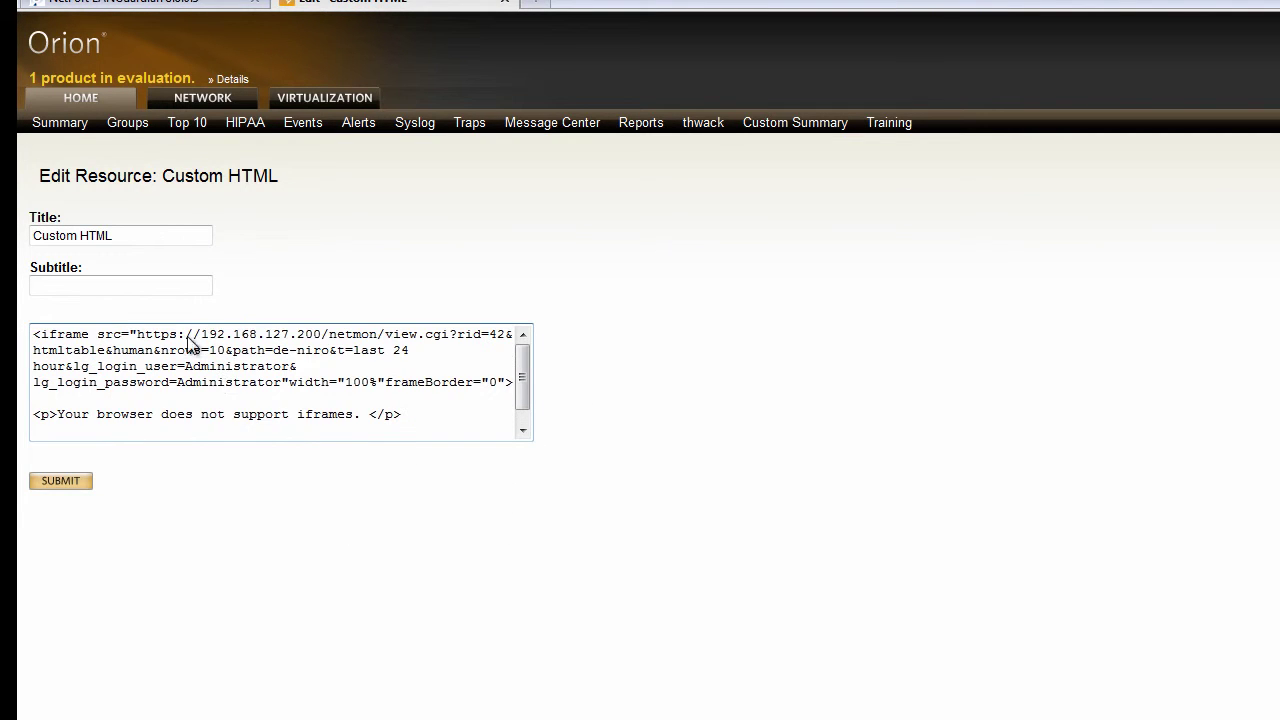
Title the resource "Clinic :: Robert De Niro Data", subtitle it "Activity associated with Robert De Niro patient records", and submit the changes.
{"action": "left_click_drag", "start_coordinate": [123, 238], "coordinate": [17, 245]}
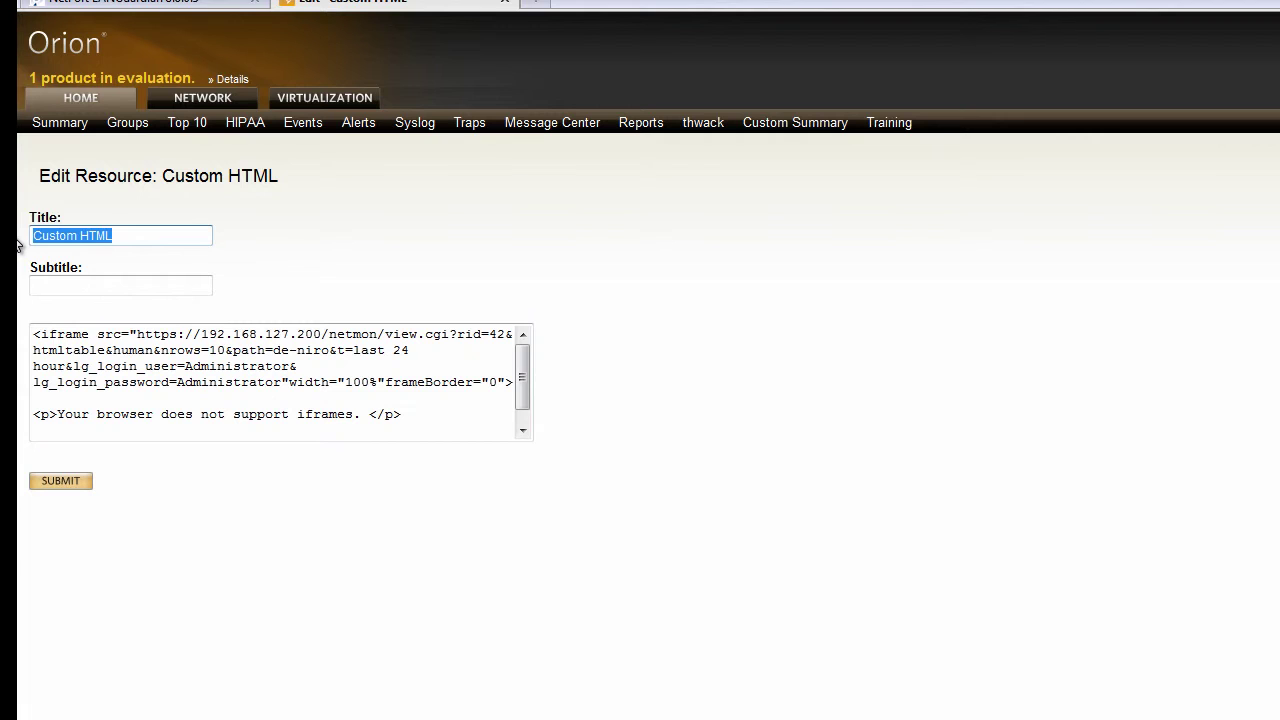
{"action": "type", "text": "Clinic"}
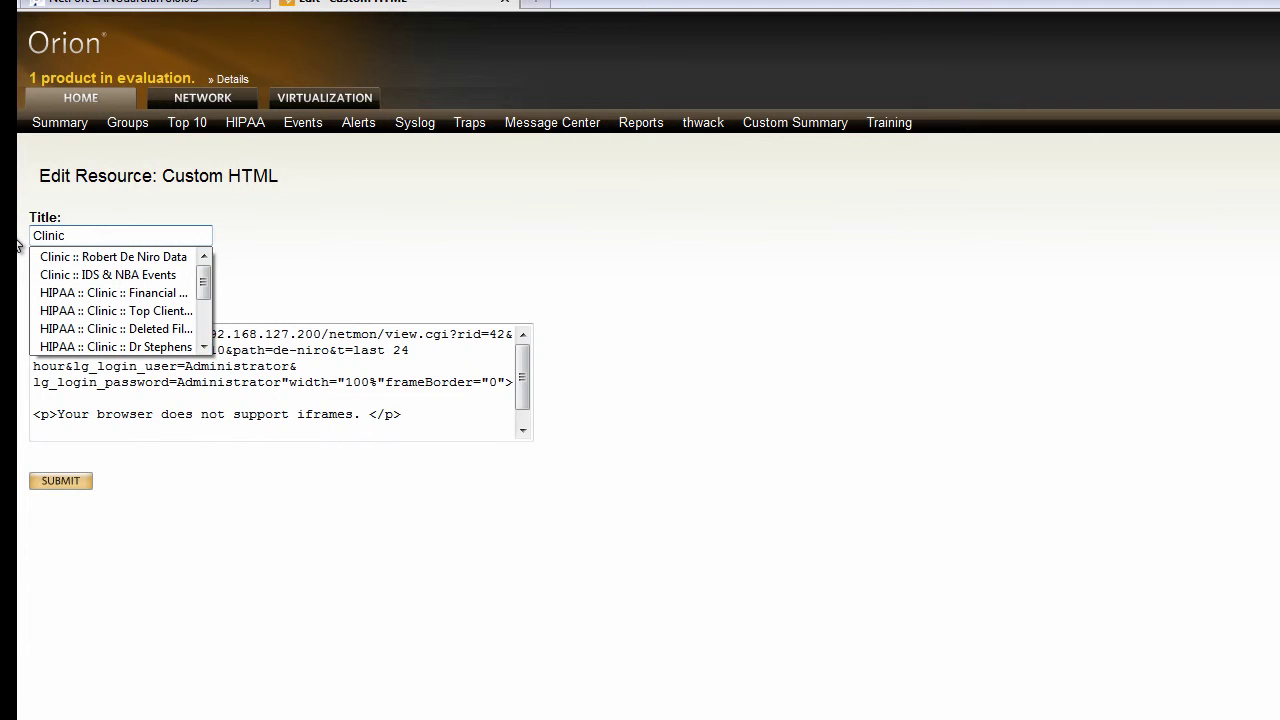
{"action": "key", "text": "Down"}
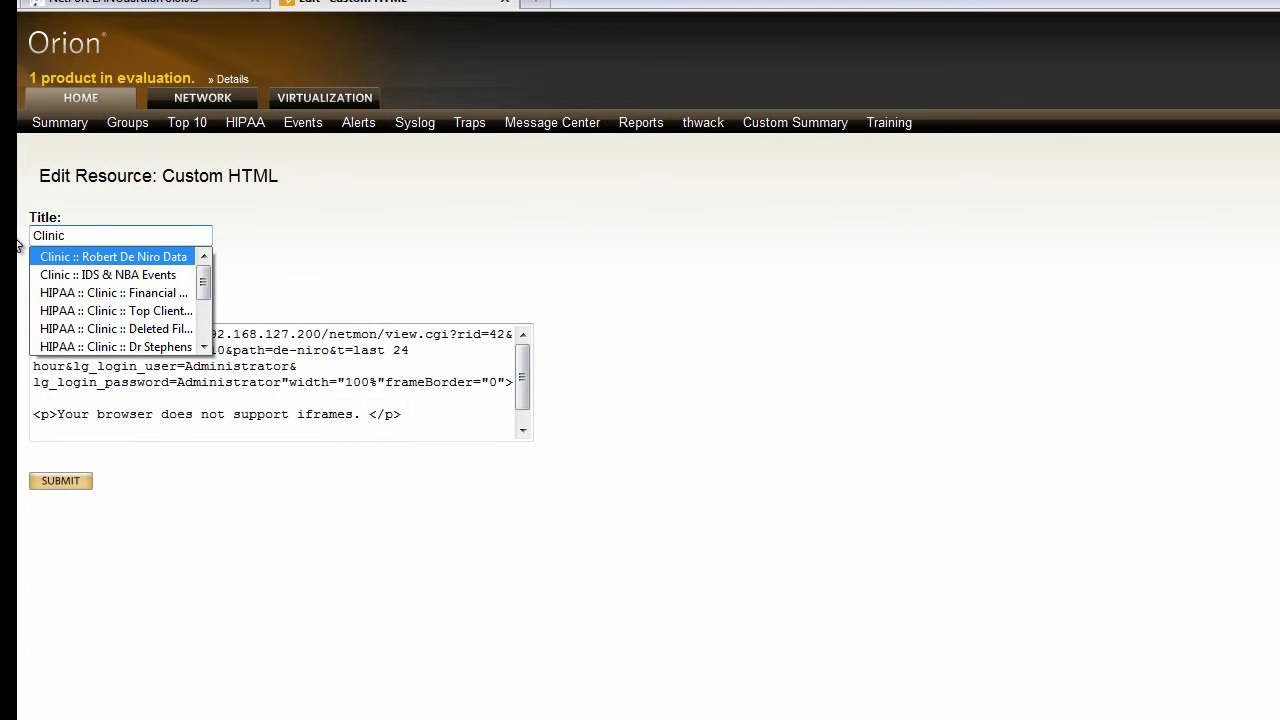
{"action": "key", "text": "Return"}
{"action": "key", "text": "Tab"}
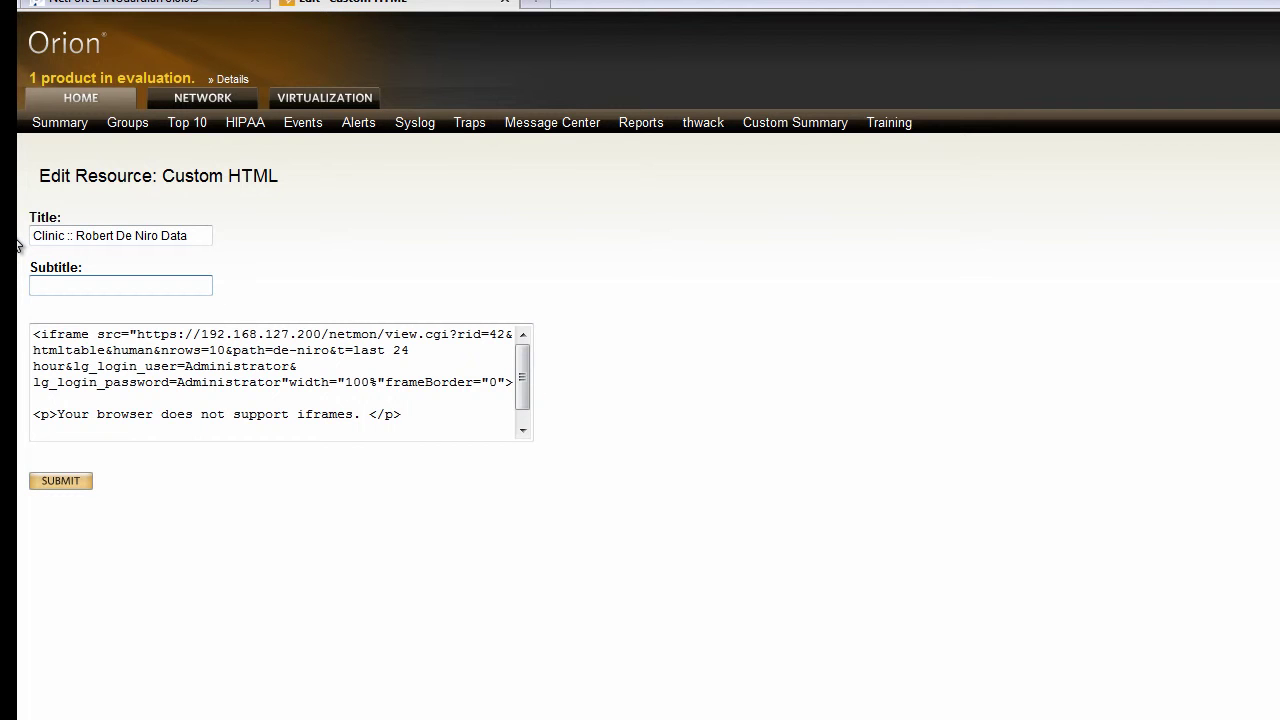
{"action": "type", "text": "Ac"}
{"action": "key", "text": "Down"}
{"action": "key", "text": "Return"}
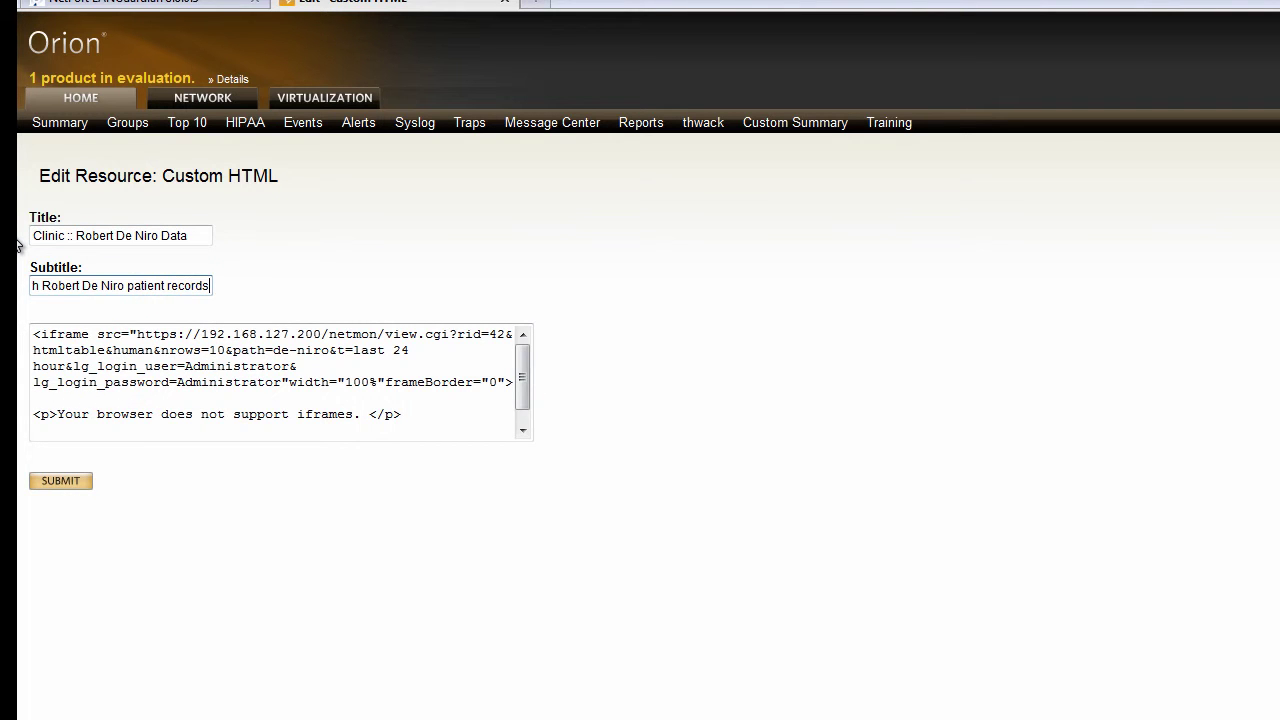
{"action": "left_click", "coordinate": [103, 236]}
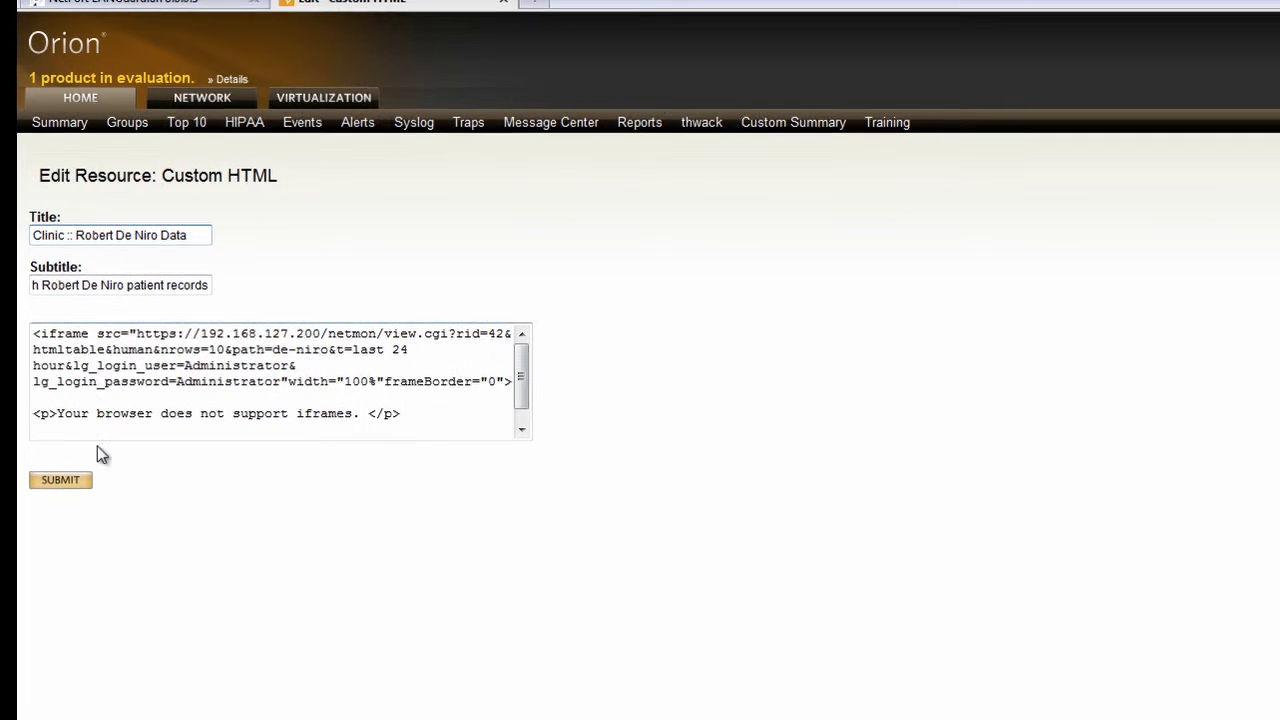
{"action": "left_click", "coordinate": [60, 481]}
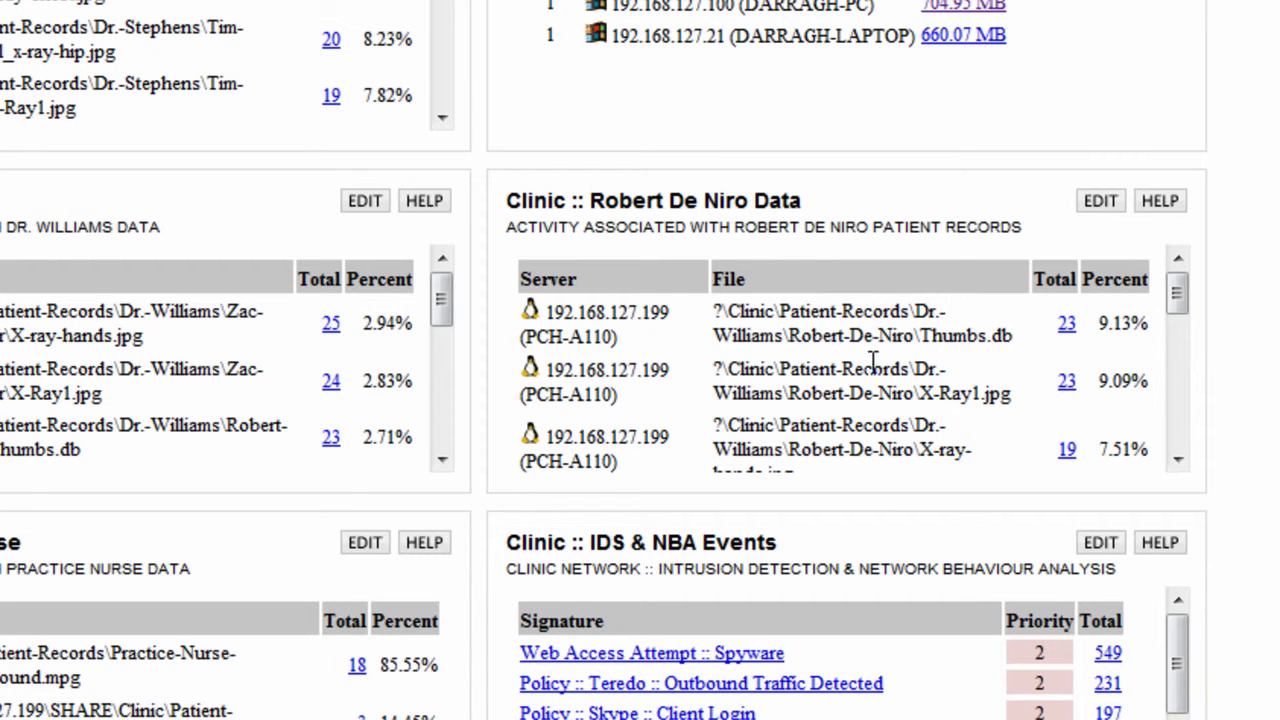
In the new Robert De Niro resource, drill into the activity on X-Ray1.jpg down to its file read events.
{"action": "left_click", "coordinate": [1066, 382]}
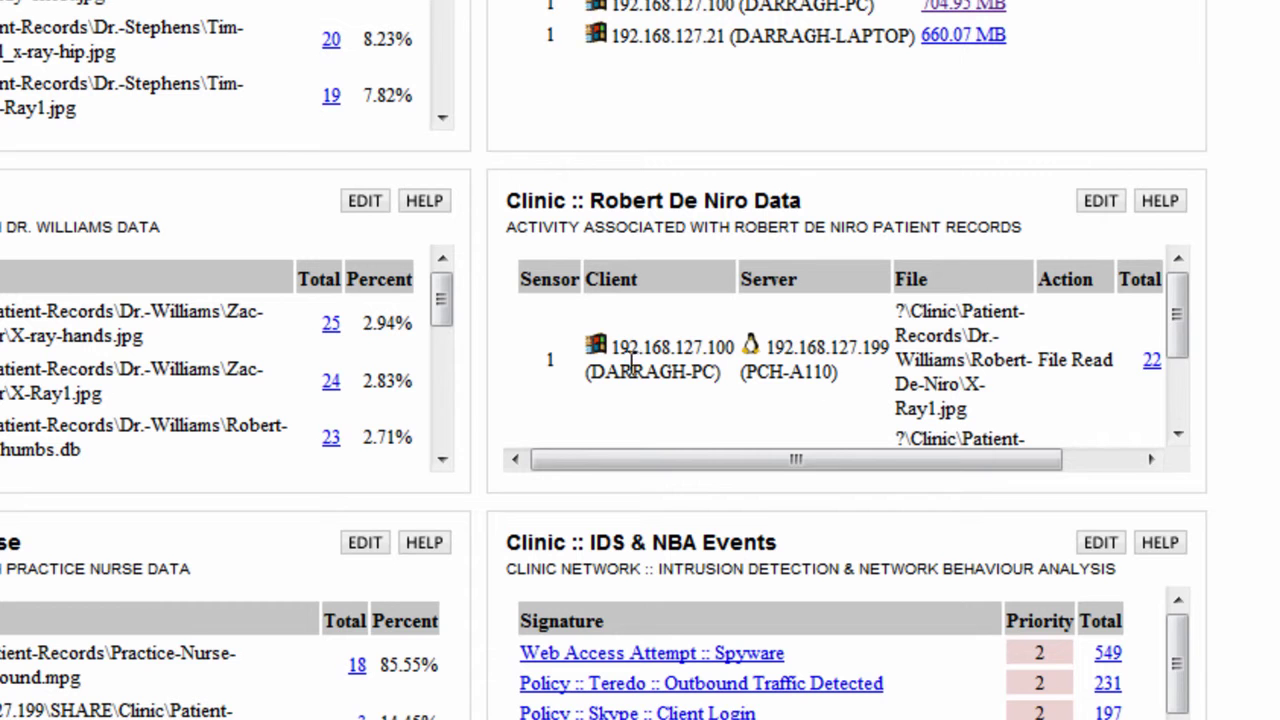
{"action": "left_click", "coordinate": [1151, 362]}
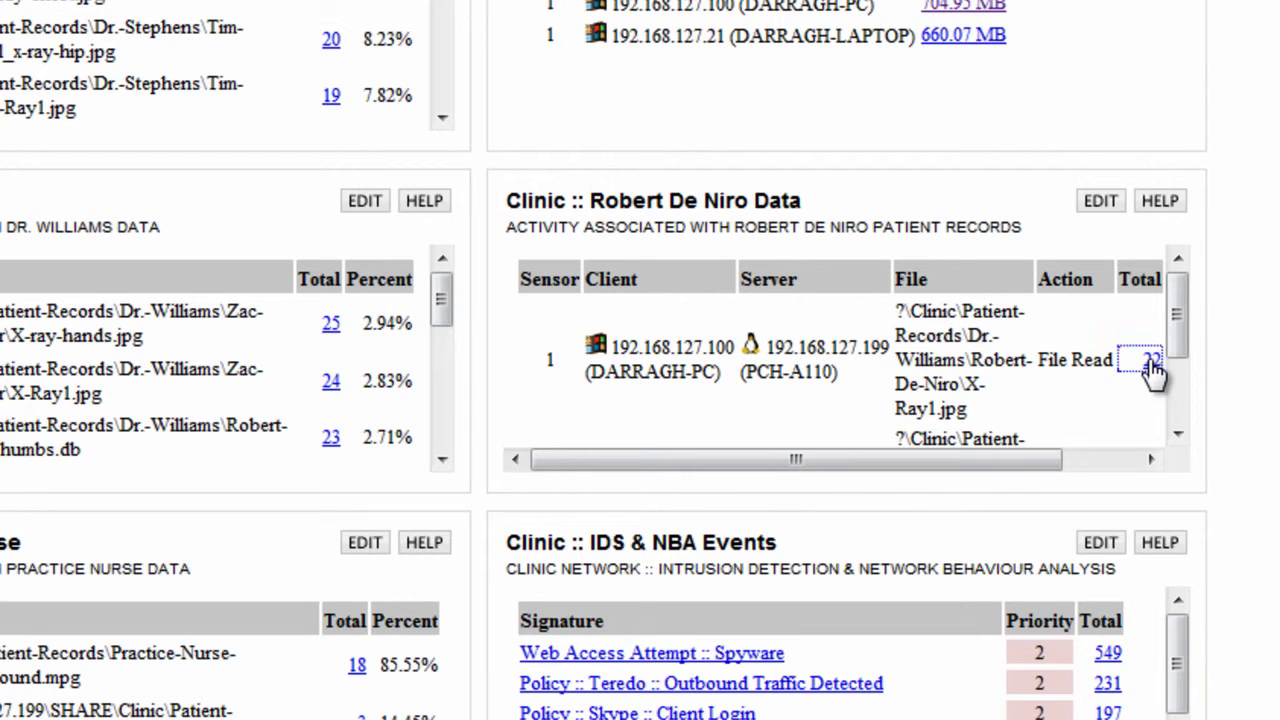